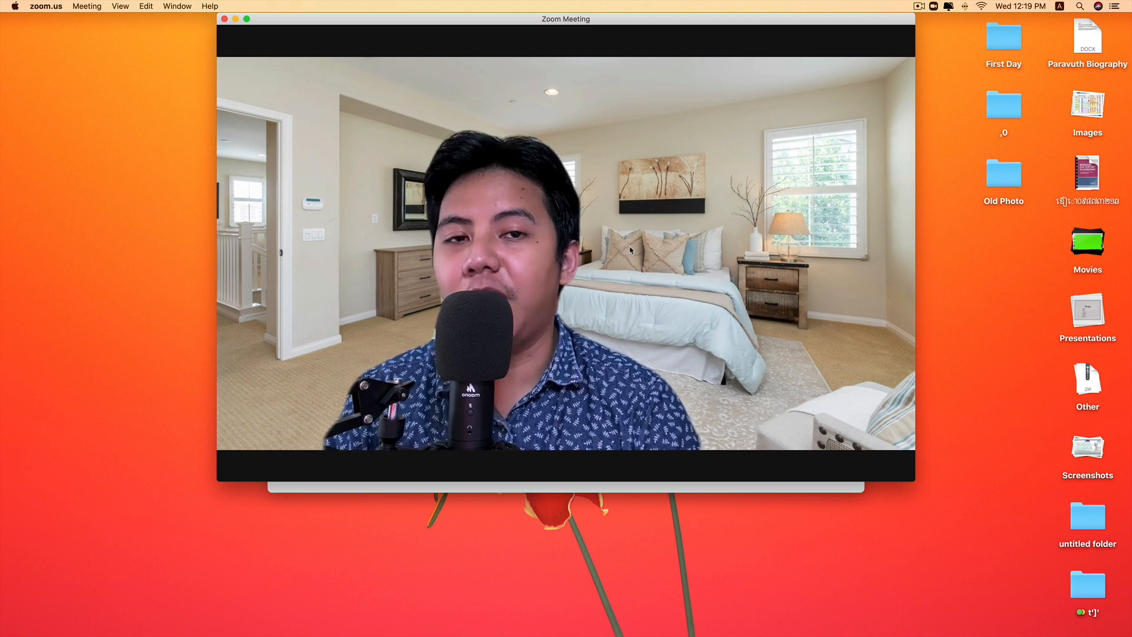
Open the meeting's virtual background settings, try the Blur background, and switch back to the bedroom image
{"action": "mouse_move", "coordinate": [314, 466]}
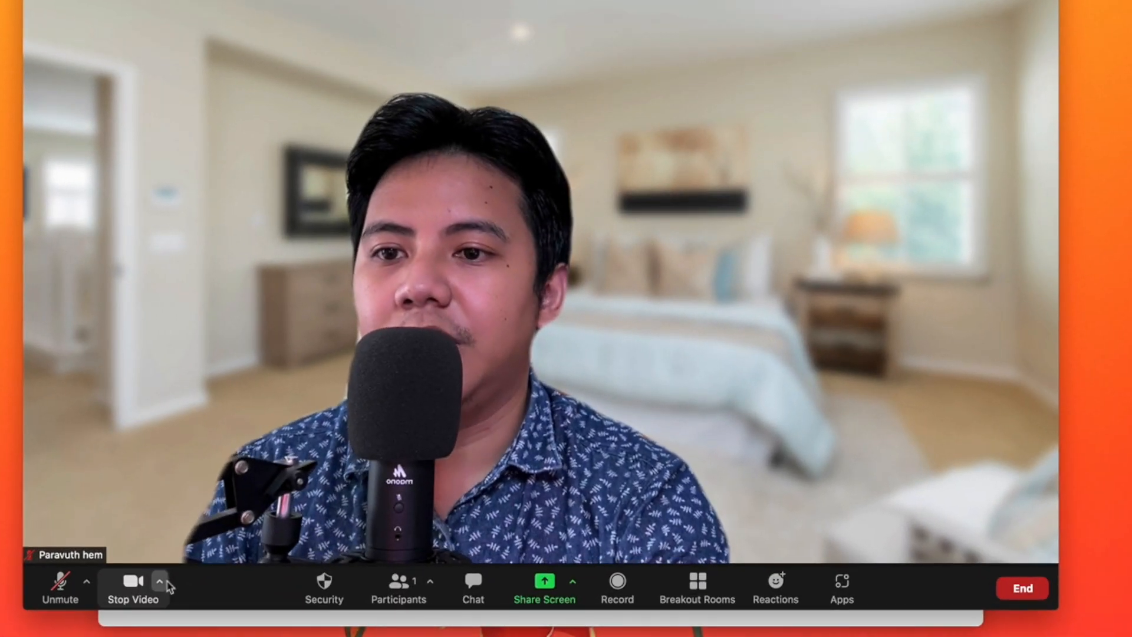
{"action": "left_click", "coordinate": [159, 581]}
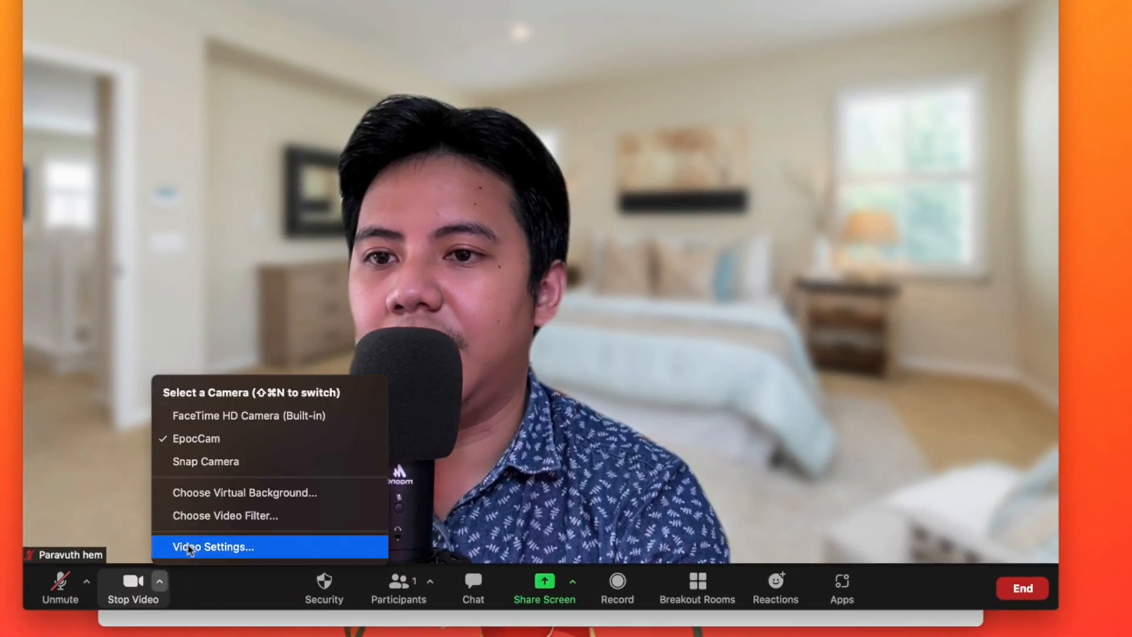
{"action": "left_click", "coordinate": [200, 493]}
{"action": "scroll", "coordinate": [855, 460], "scroll_direction": "up", "scroll_amount": 2}
{"action": "left_click", "coordinate": [923, 400]}
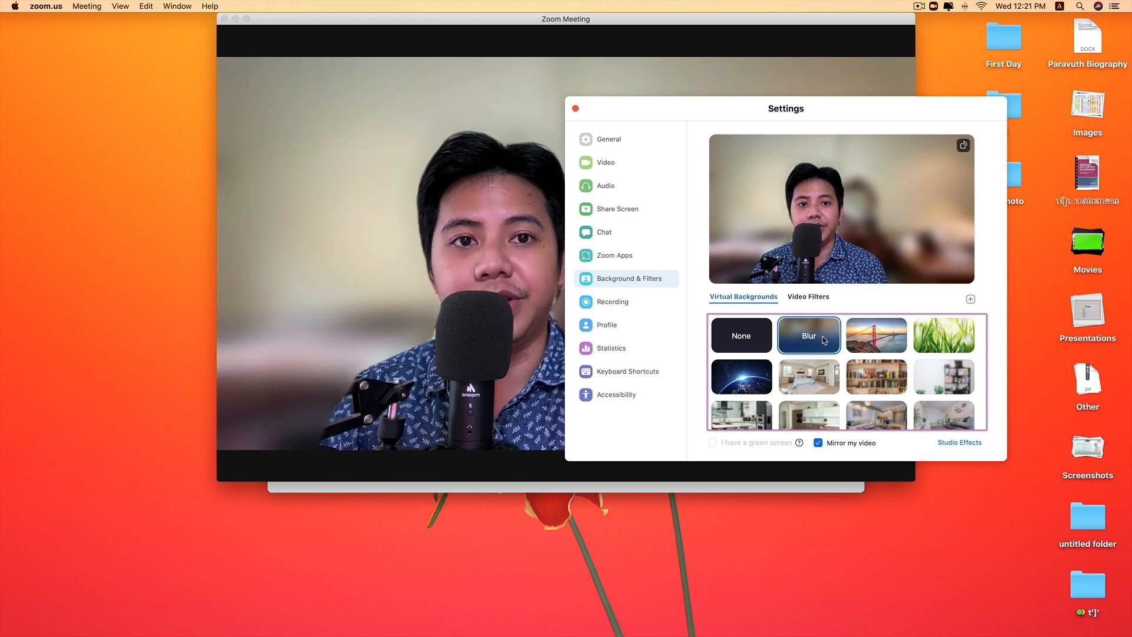
{"action": "left_click", "coordinate": [821, 374]}
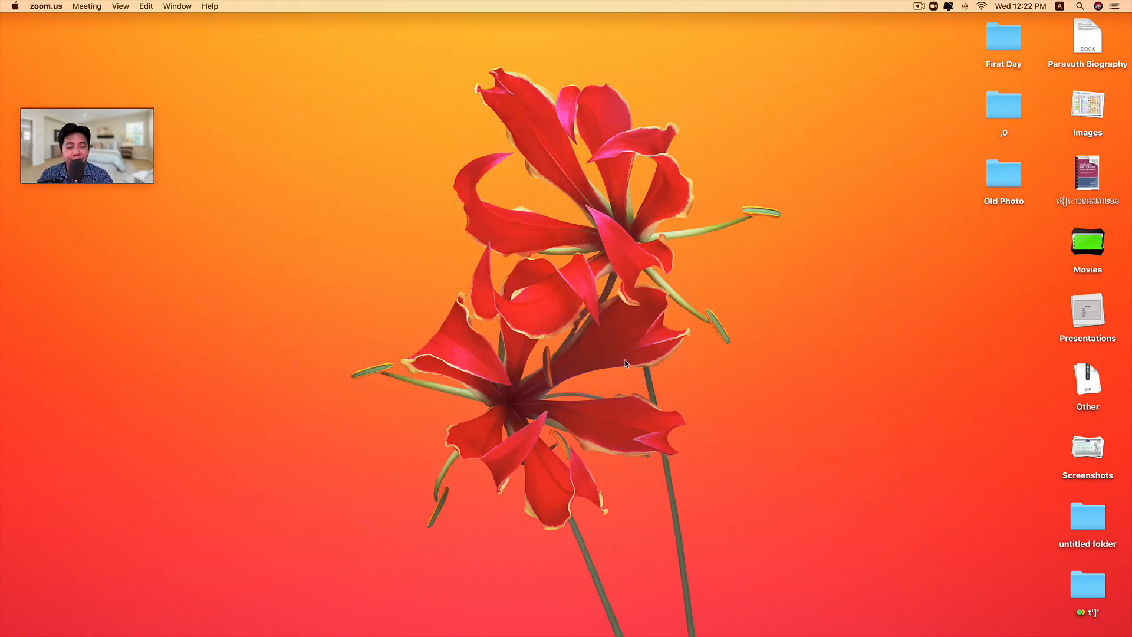
Switch to Chrome, open the Pexels site and search its free photos for "bedroom"
{"action": "mouse_move", "coordinate": [1121, 112]}
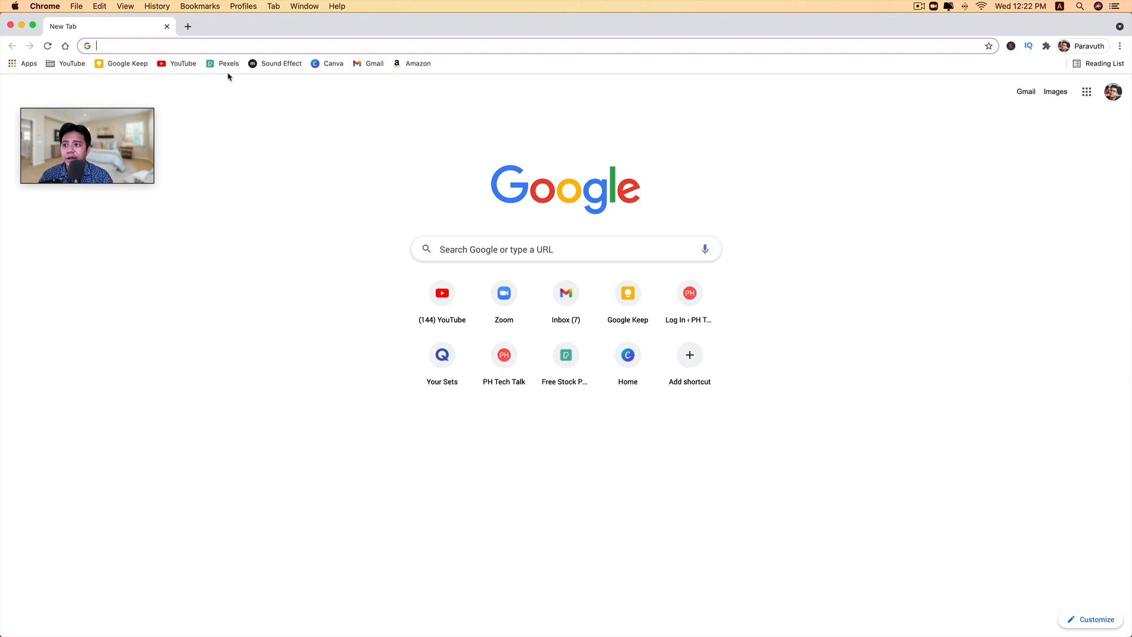
{"action": "key", "text": "F2"}
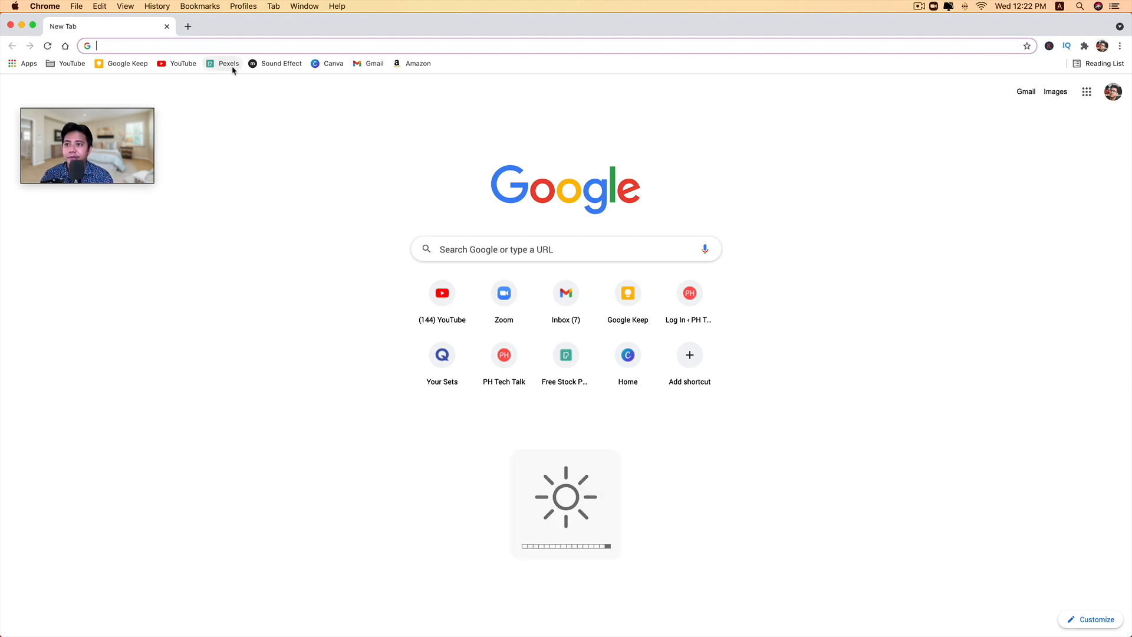
{"action": "left_click", "coordinate": [232, 68]}
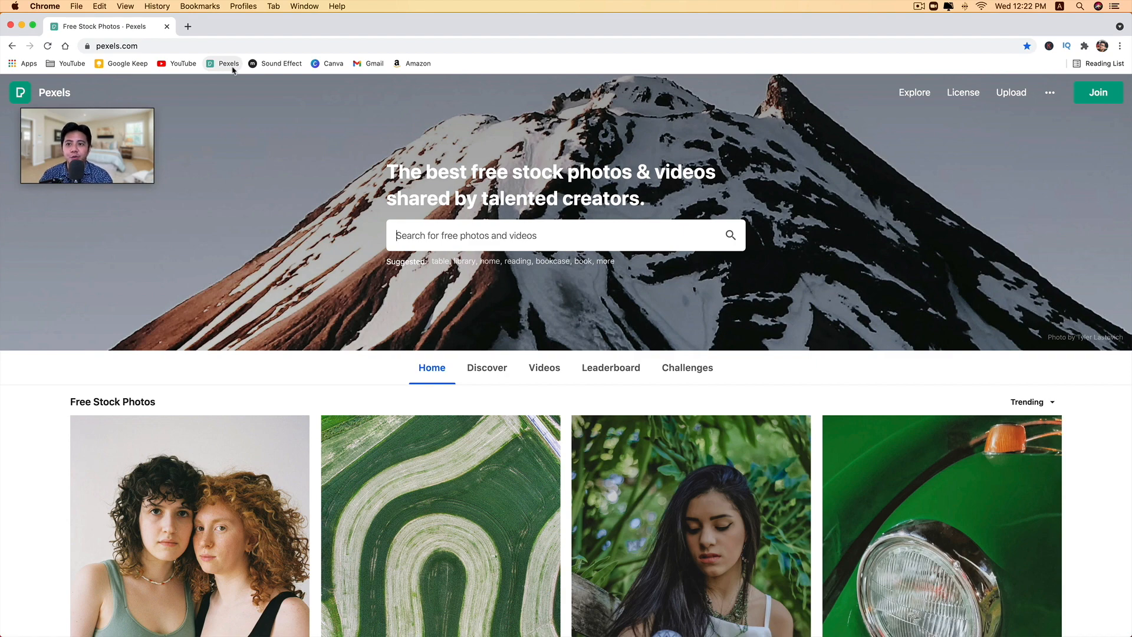
{"action": "scroll", "coordinate": [486, 208], "scroll_direction": "down", "scroll_amount": 3}
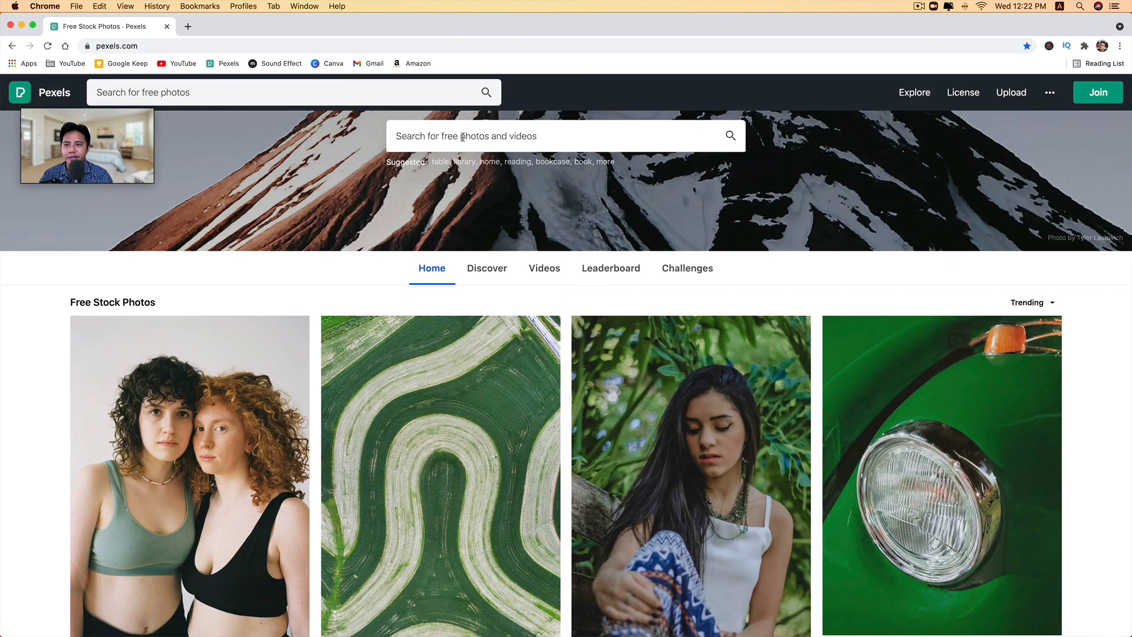
{"action": "left_click", "coordinate": [463, 137]}
{"action": "type", "text": "bedroom"}
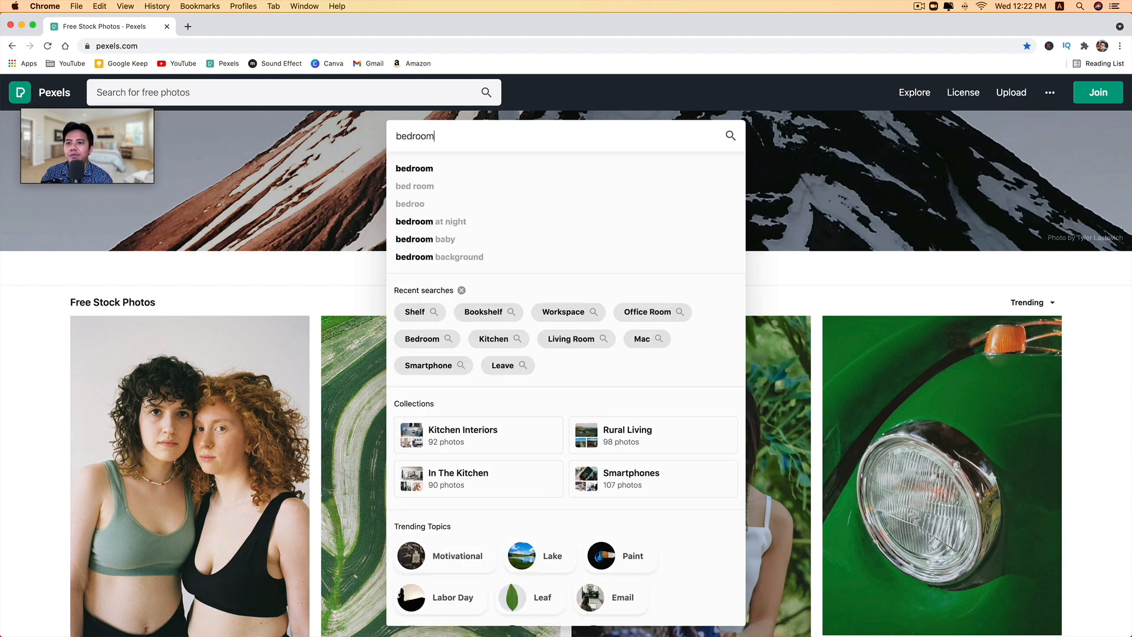
{"action": "key", "text": "Return"}
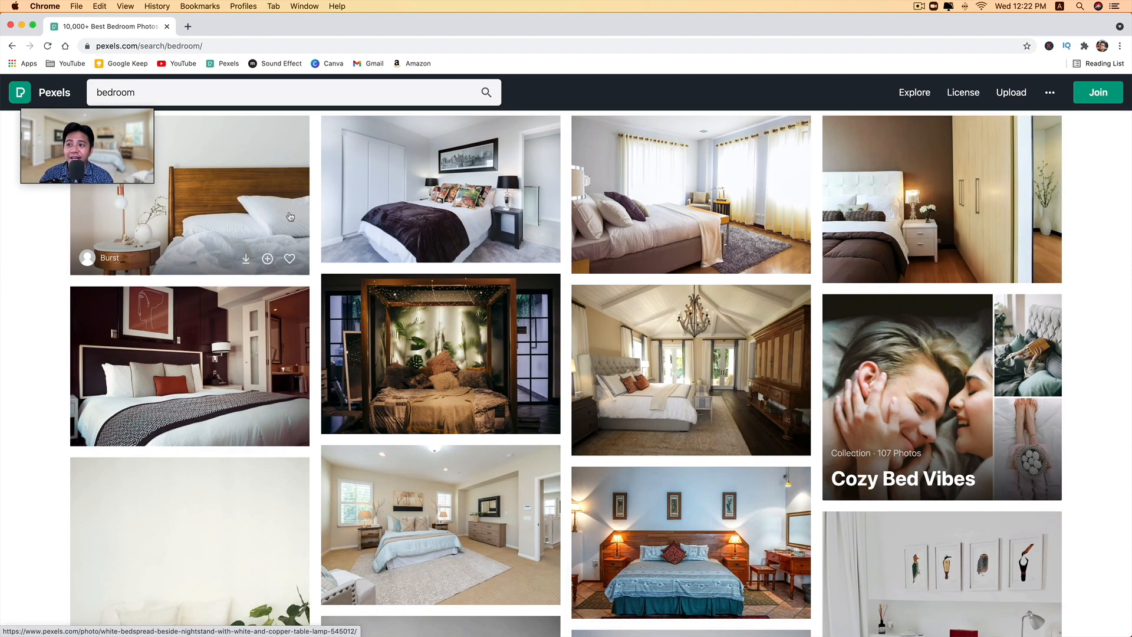
Browse the bedroom results and similar photos, and open the photo of the white sofa with a cabinet near the window
{"action": "scroll", "coordinate": [290, 216], "scroll_direction": "down", "scroll_amount": 2}
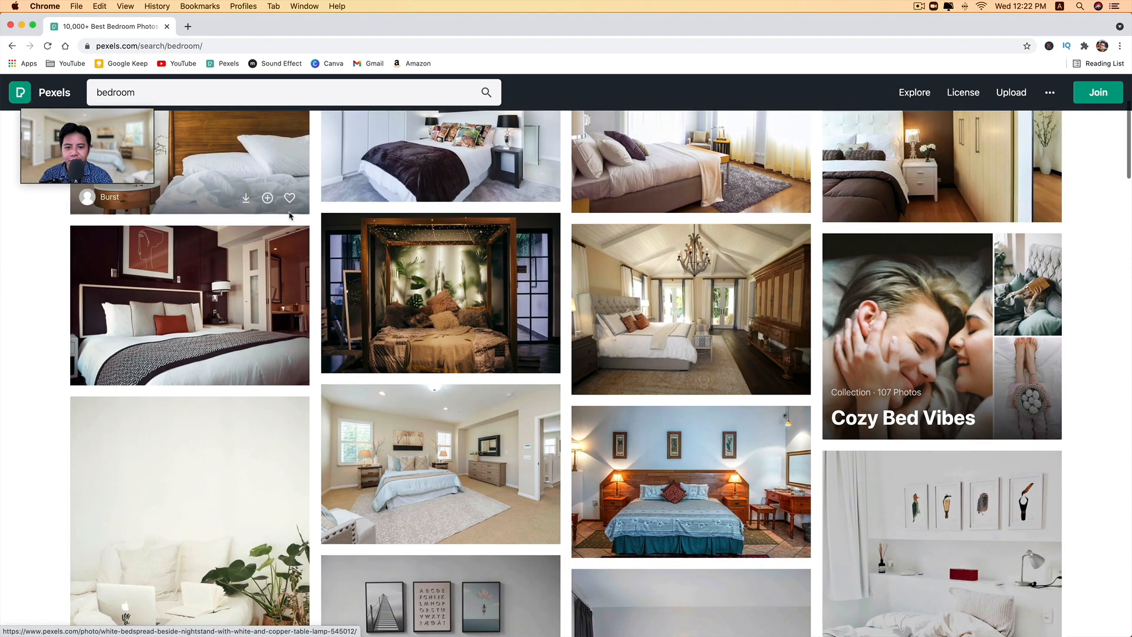
{"action": "scroll", "coordinate": [762, 370], "scroll_direction": "down", "scroll_amount": 3}
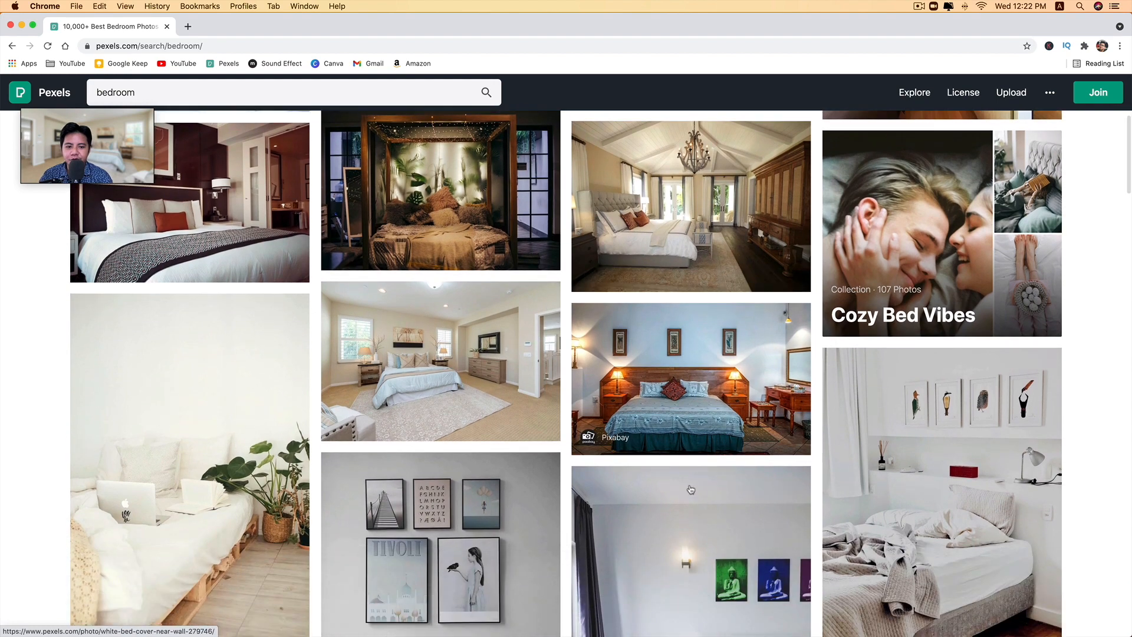
{"action": "scroll", "coordinate": [762, 370], "scroll_direction": "down", "scroll_amount": 3}
{"action": "left_click", "coordinate": [968, 382]}
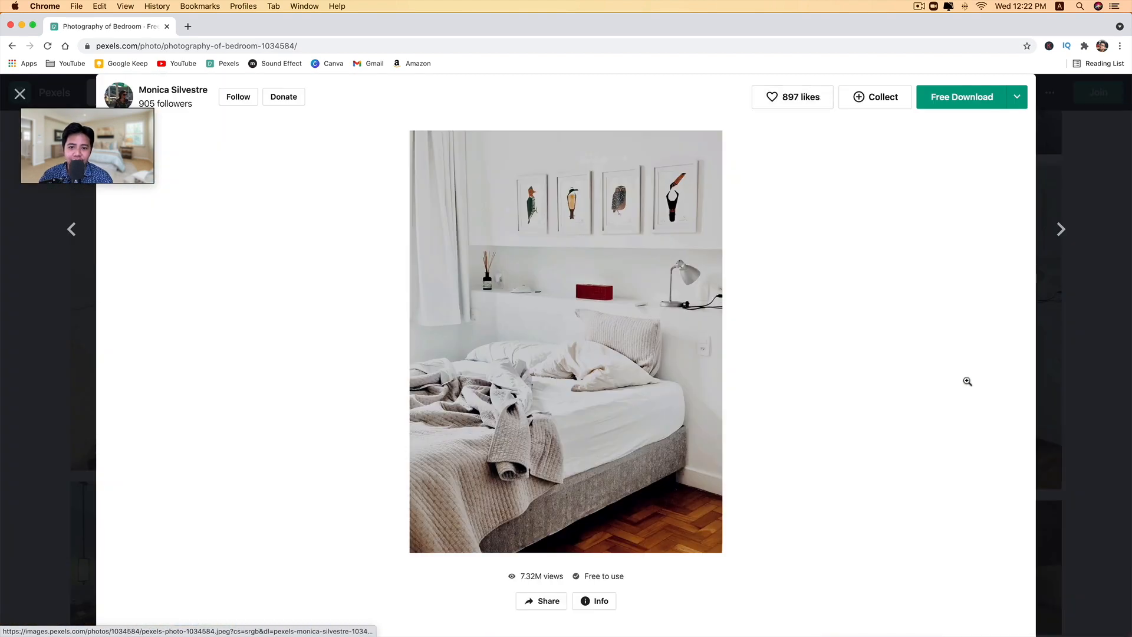
{"action": "scroll", "coordinate": [964, 382], "scroll_direction": "down", "scroll_amount": 4}
{"action": "scroll", "coordinate": [941, 354], "scroll_direction": "up", "scroll_amount": 4}
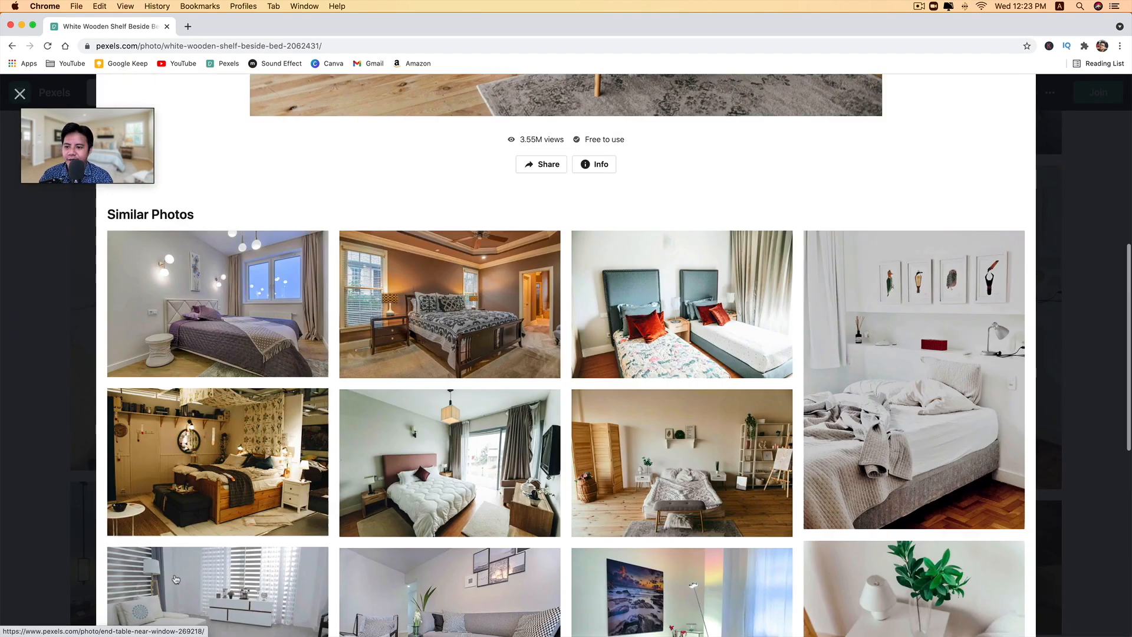
{"action": "scroll", "coordinate": [295, 560], "scroll_direction": "down", "scroll_amount": 1}
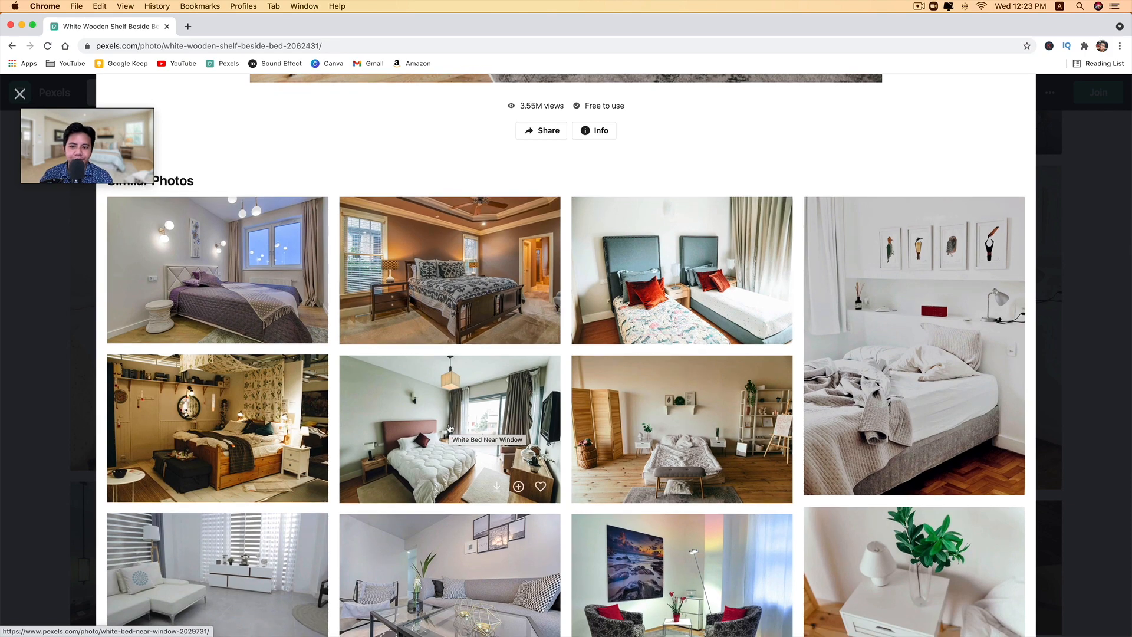
{"action": "scroll", "coordinate": [526, 508], "scroll_direction": "down", "scroll_amount": 3}
{"action": "scroll", "coordinate": [526, 507], "scroll_direction": "down", "scroll_amount": 1}
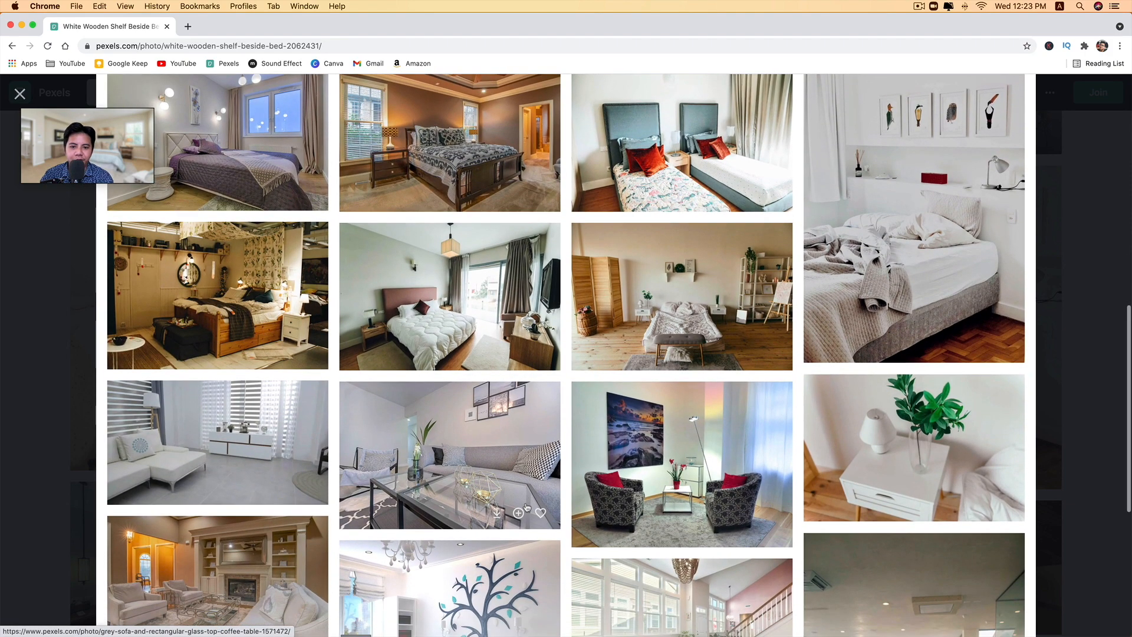
{"action": "left_click", "coordinate": [238, 434]}
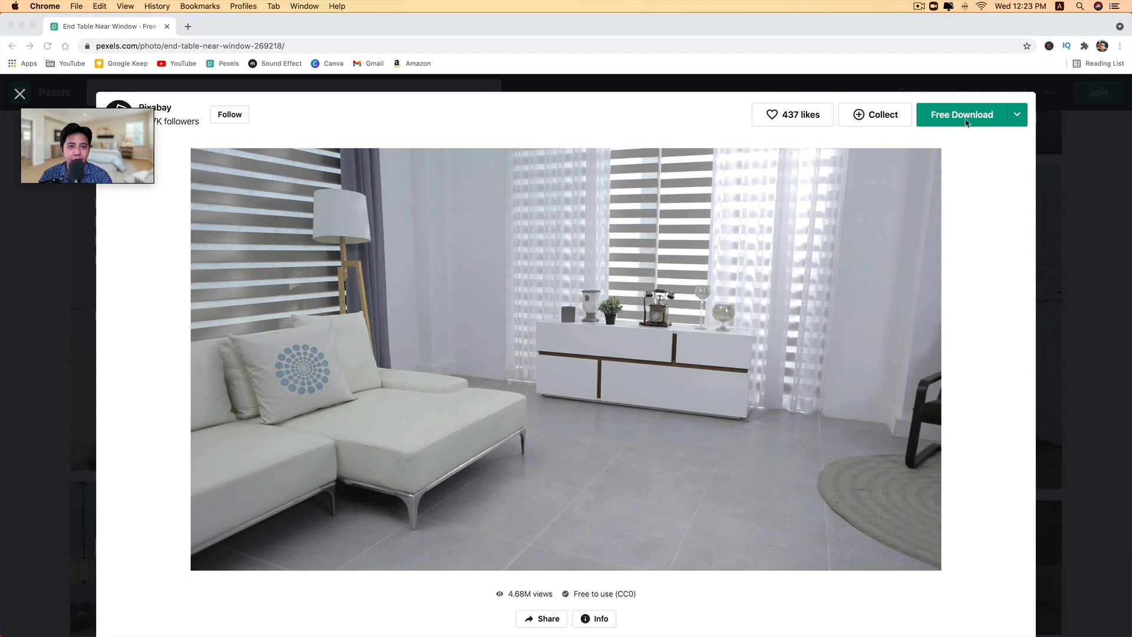
Select the Medium (1280 x 720) size, download the sofa and cabinet photo, and check it in the Downloads folder
{"action": "left_click", "coordinate": [1021, 121]}
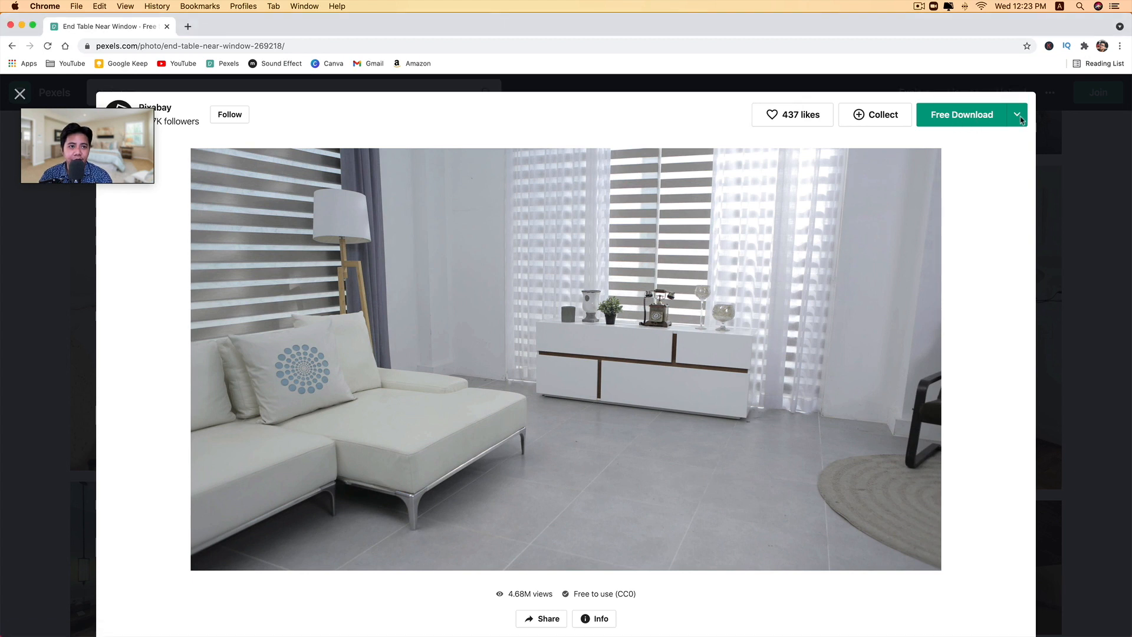
{"action": "left_click", "coordinate": [1022, 121]}
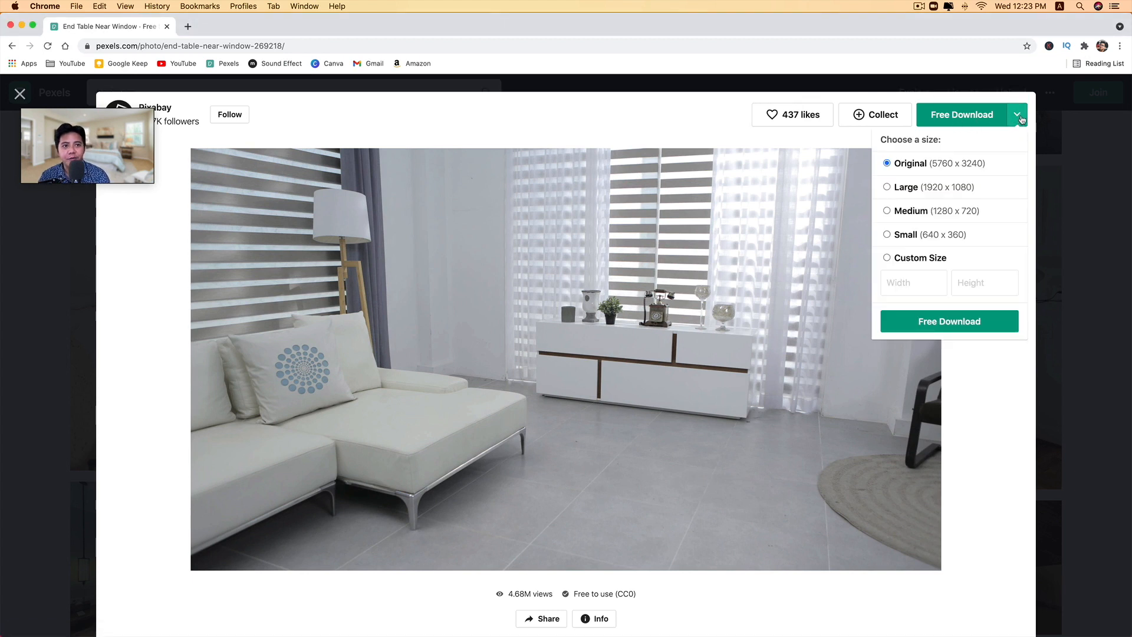
{"action": "left_click", "coordinate": [913, 212]}
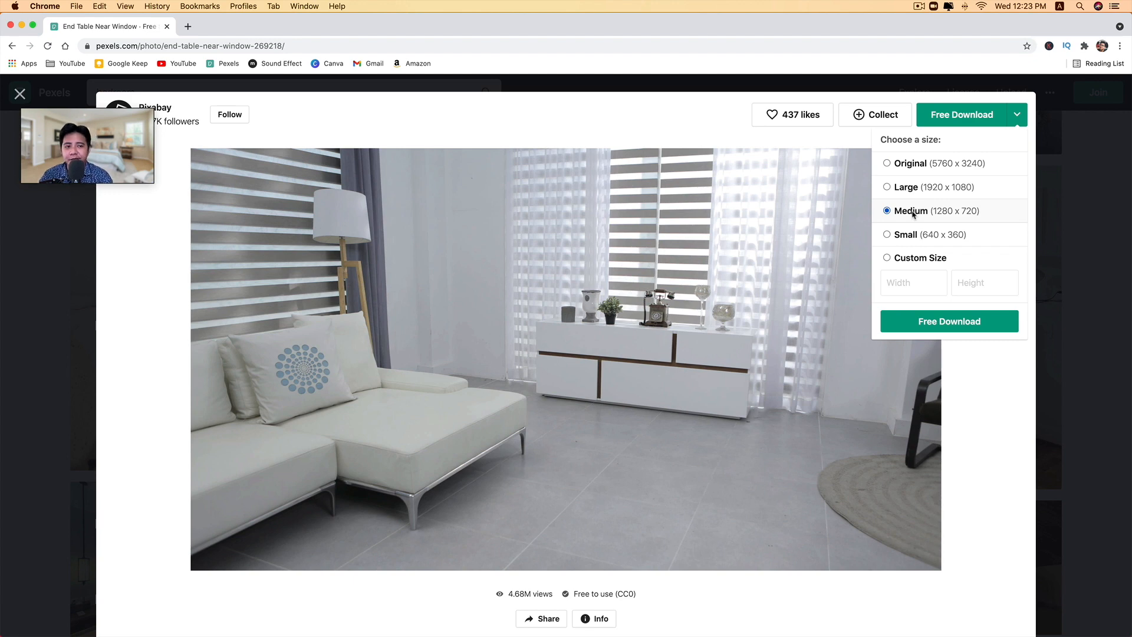
{"action": "left_click", "coordinate": [971, 115]}
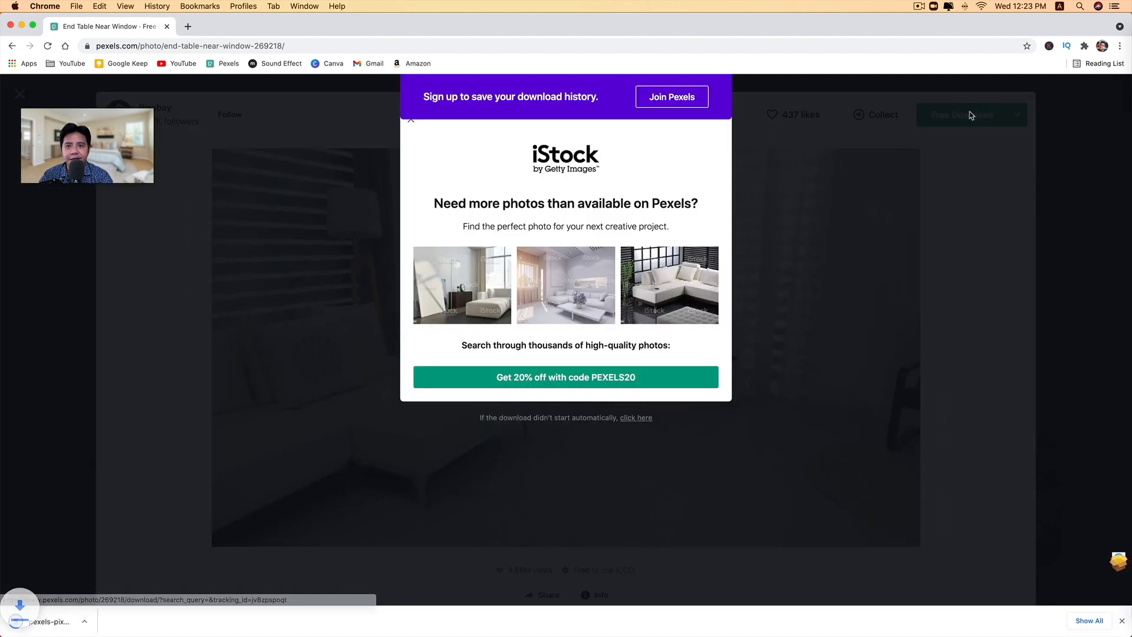
{"action": "left_click", "coordinate": [1119, 560]}
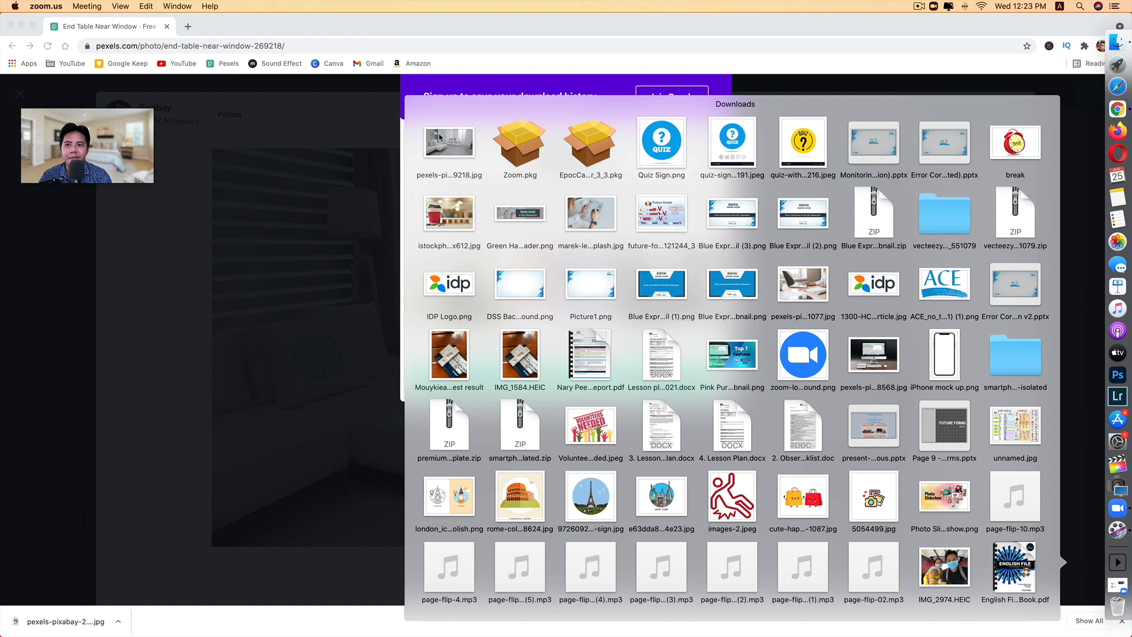
{"action": "left_click", "coordinate": [377, 152]}
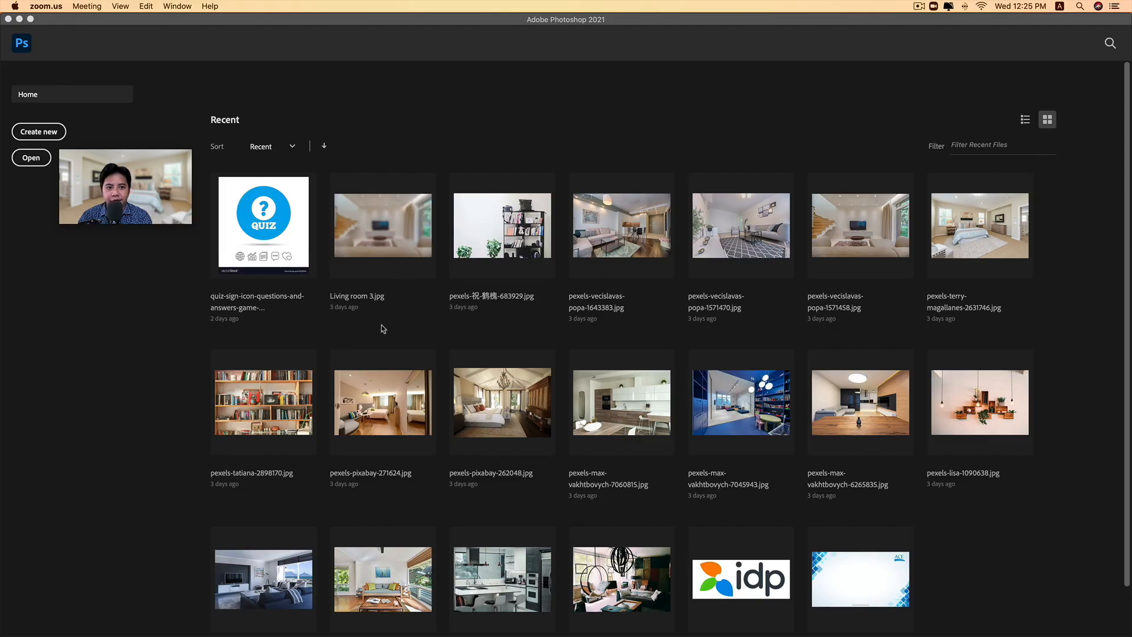
Open the downloaded pexels-pixabay-269218.jpg from the Downloads folder in Photoshop
{"action": "mouse_move", "coordinate": [1105, 575]}
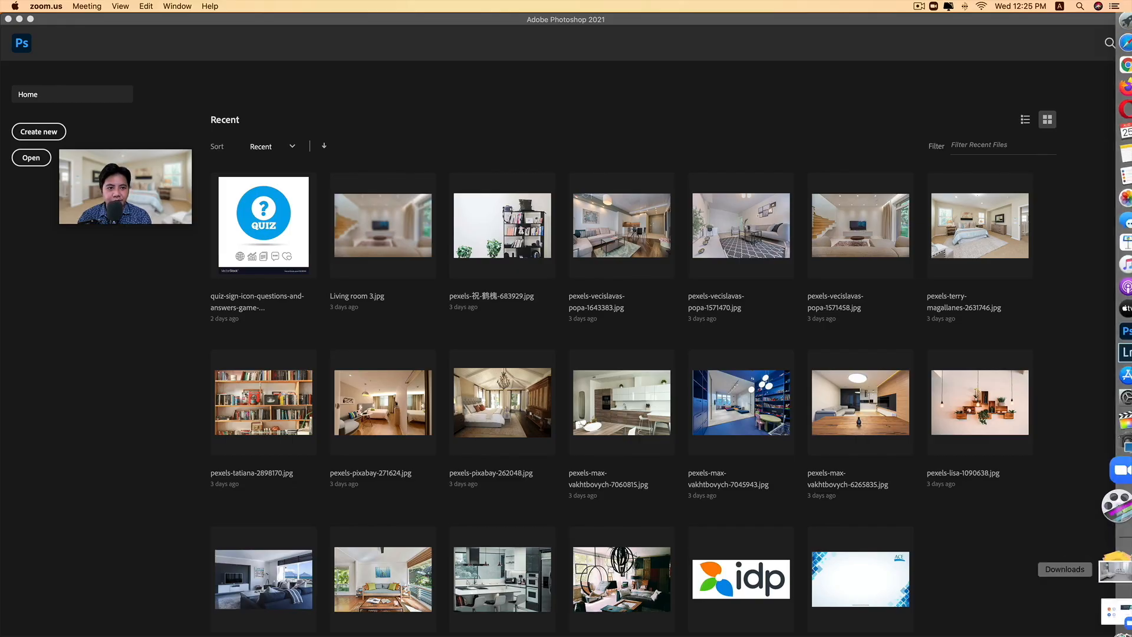
{"action": "left_click", "coordinate": [1103, 575]}
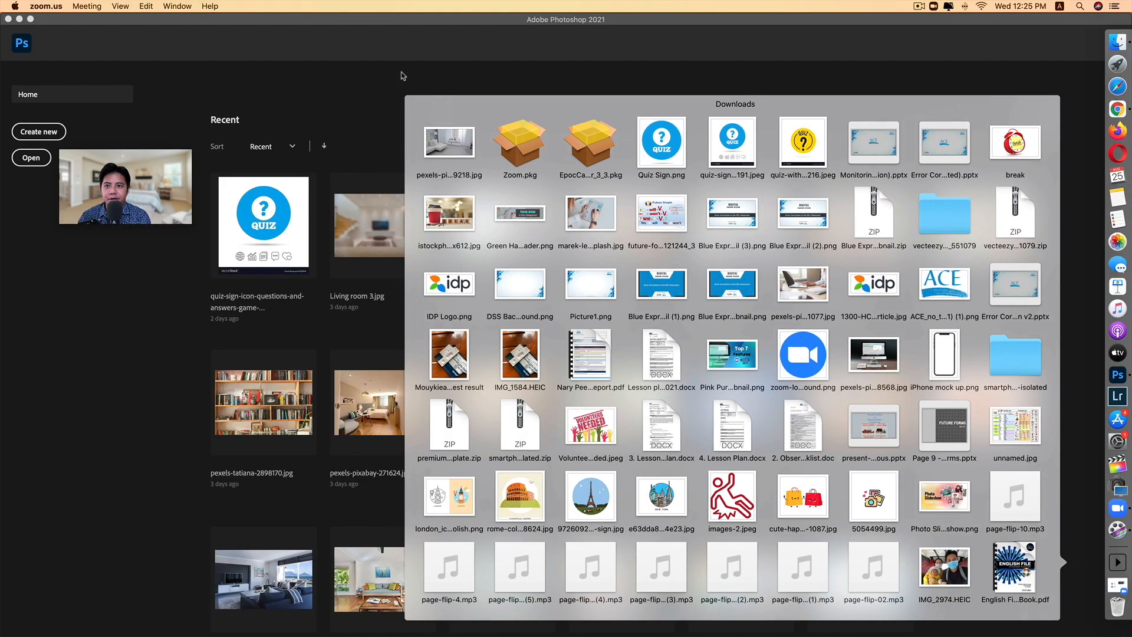
{"action": "left_click_drag", "start_coordinate": [444, 137], "coordinate": [425, 116]}
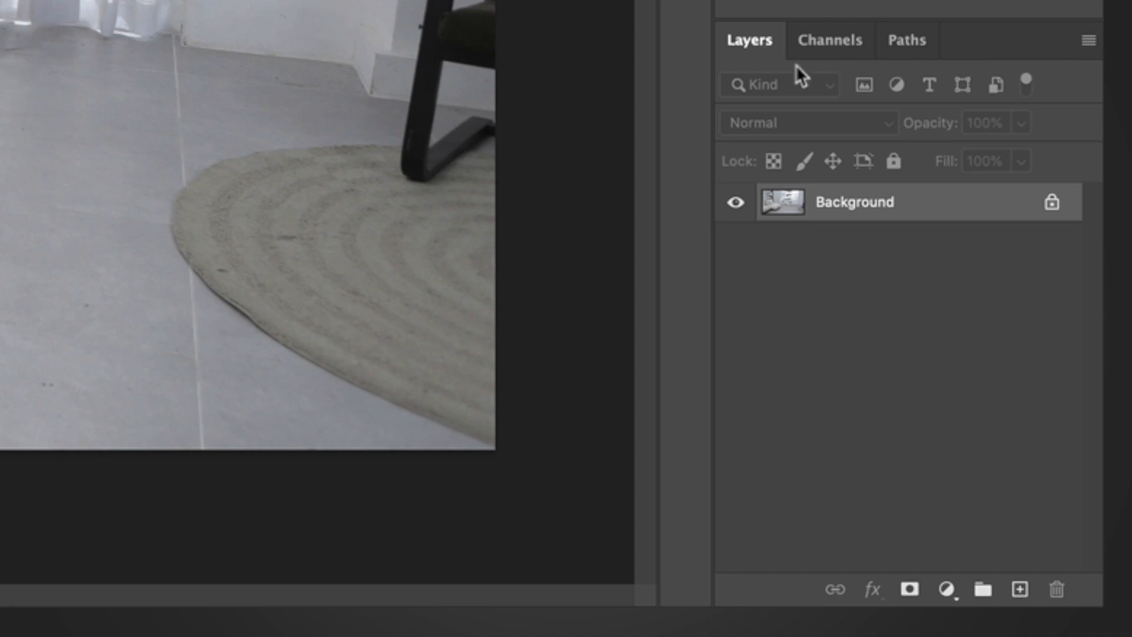
Convert the Background layer to a Smart Object
{"action": "right_click", "coordinate": [907, 204]}
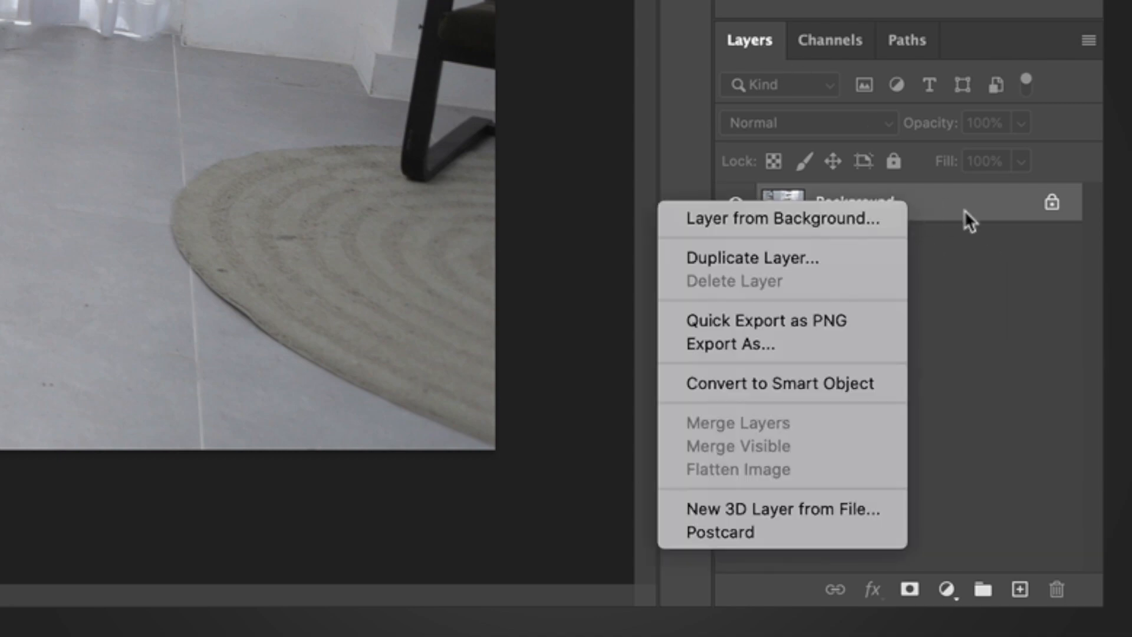
{"action": "left_click", "coordinate": [965, 214]}
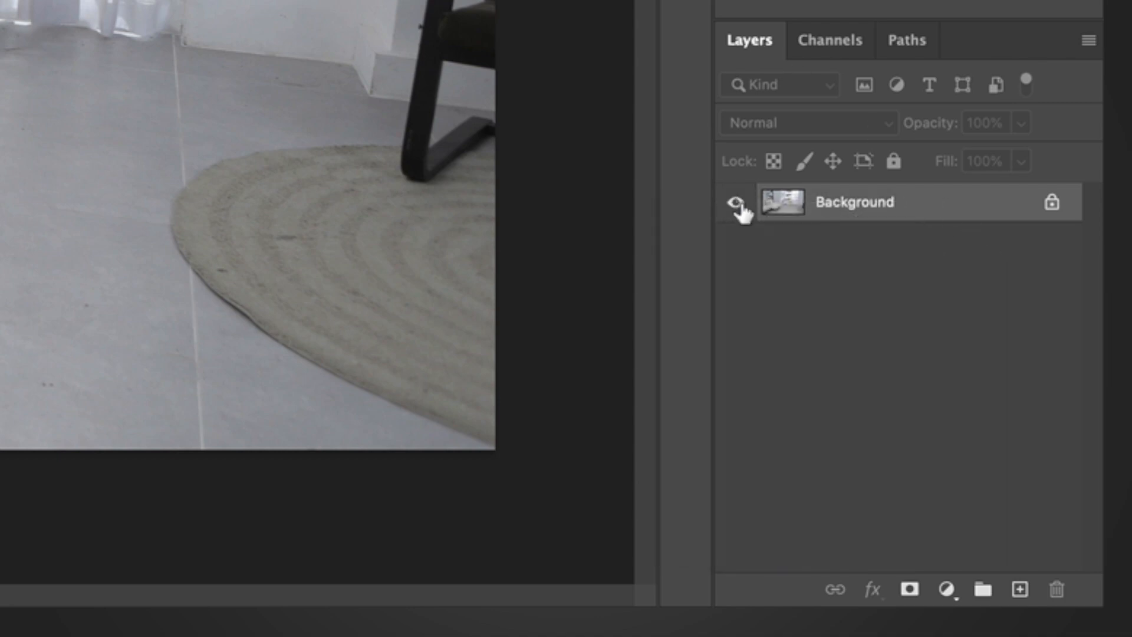
{"action": "right_click", "coordinate": [933, 214]}
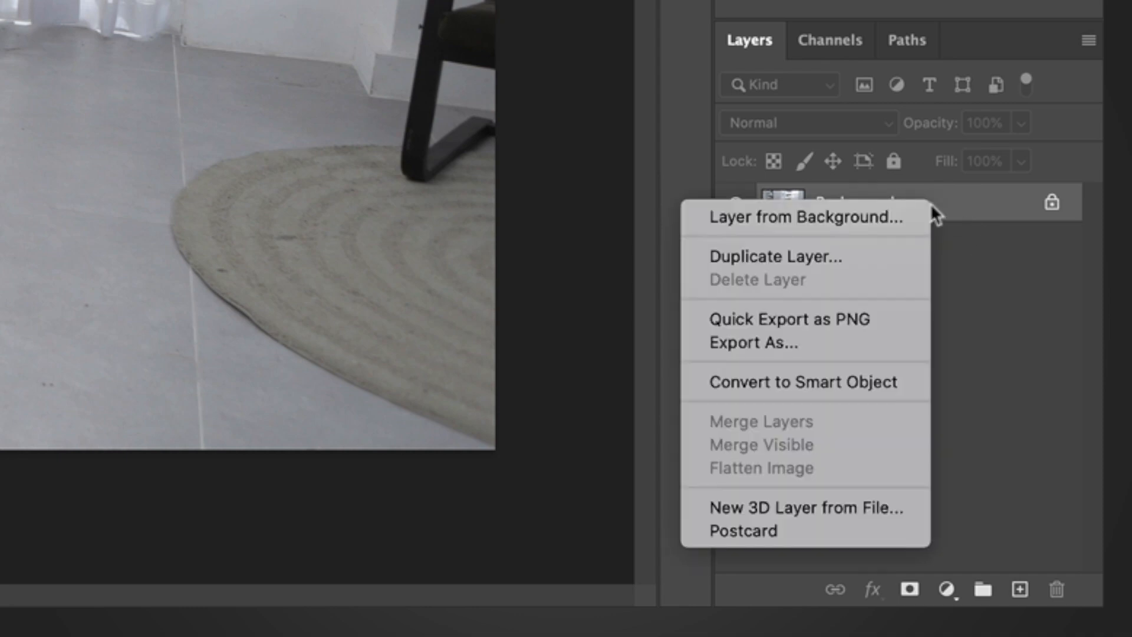
{"action": "left_click", "coordinate": [744, 384]}
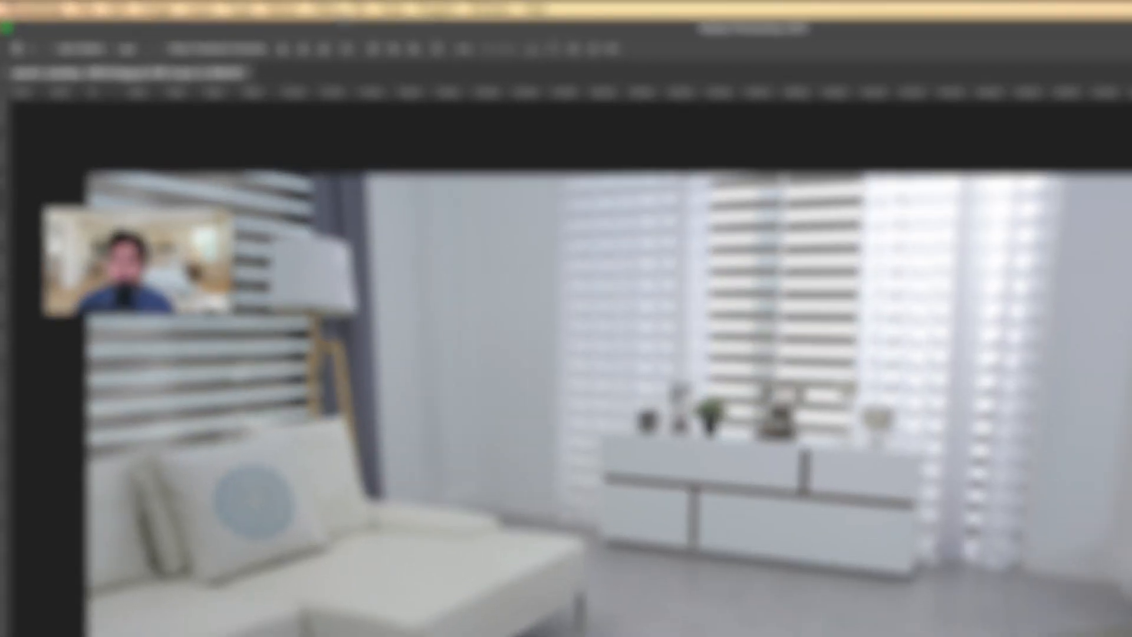
Start a Gaussian Blur on the room photo layer and zoom its preview out to 17%, framing the cabinet and sofa
{"action": "left_click", "coordinate": [248, 2]}
{"action": "left_click", "coordinate": [423, 7]}
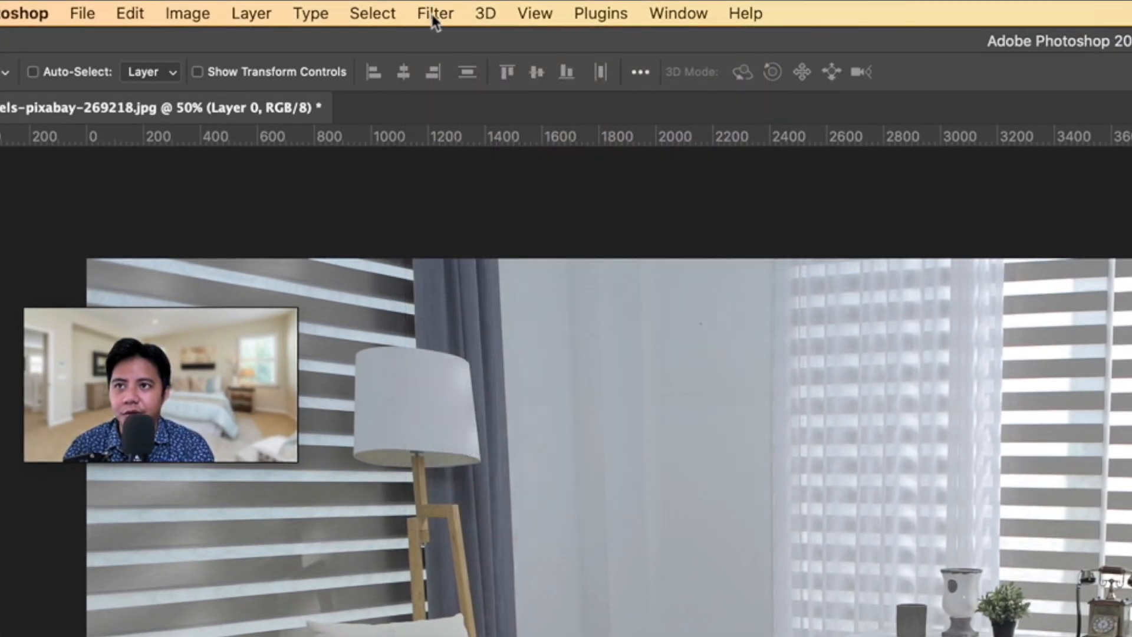
{"action": "left_click", "coordinate": [433, 12]}
{"action": "mouse_move", "coordinate": [498, 319]}
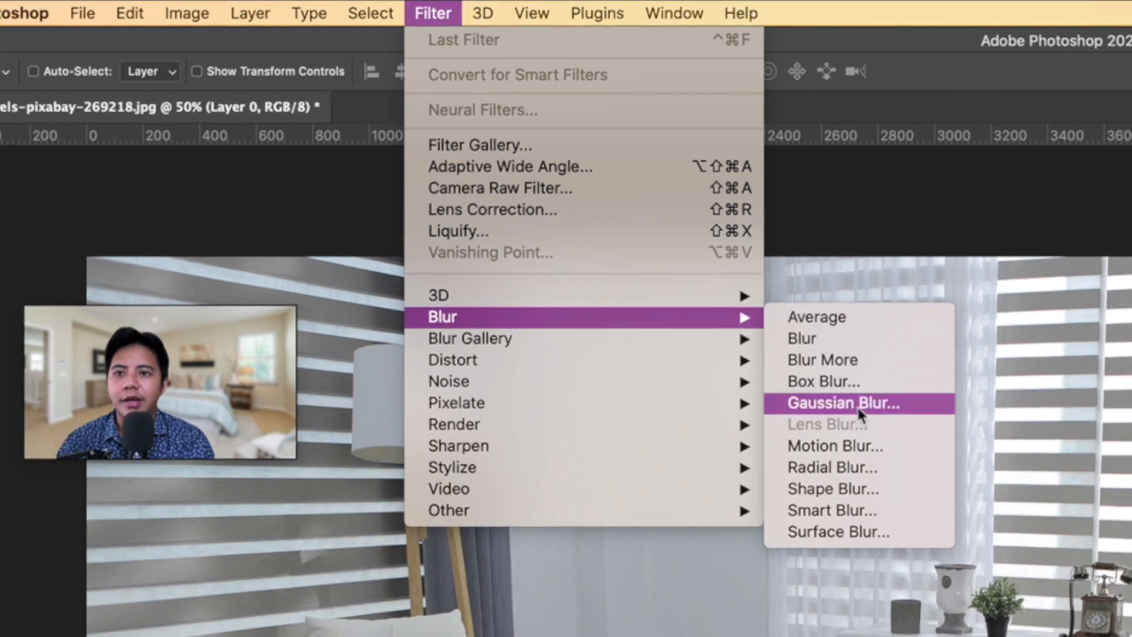
{"action": "left_click", "coordinate": [849, 406]}
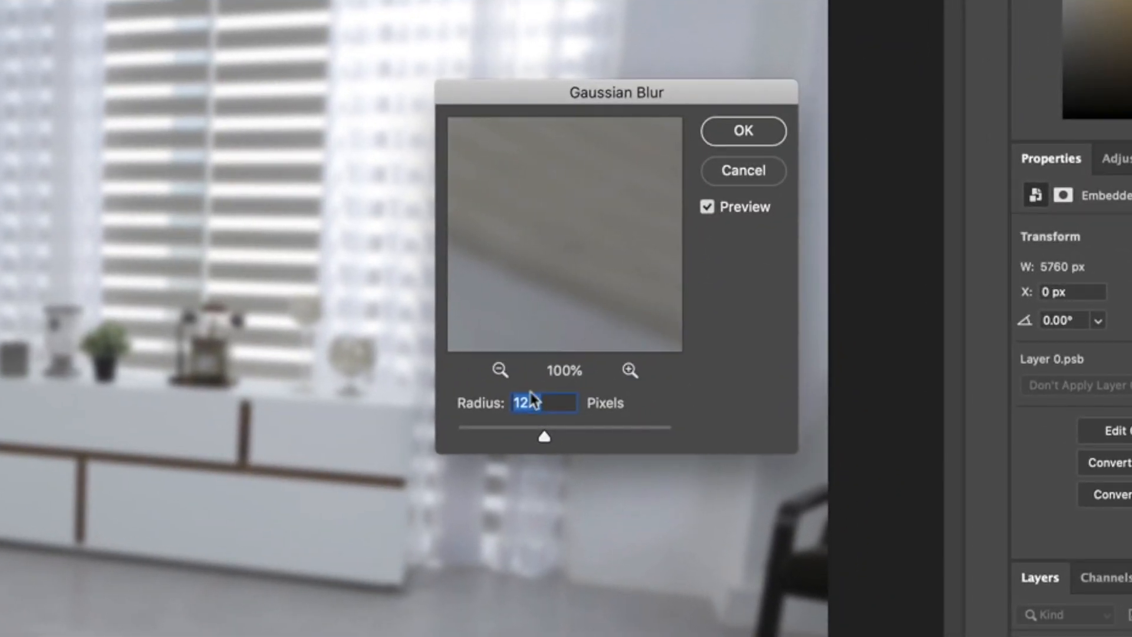
{"action": "left_click", "coordinate": [500, 370]}
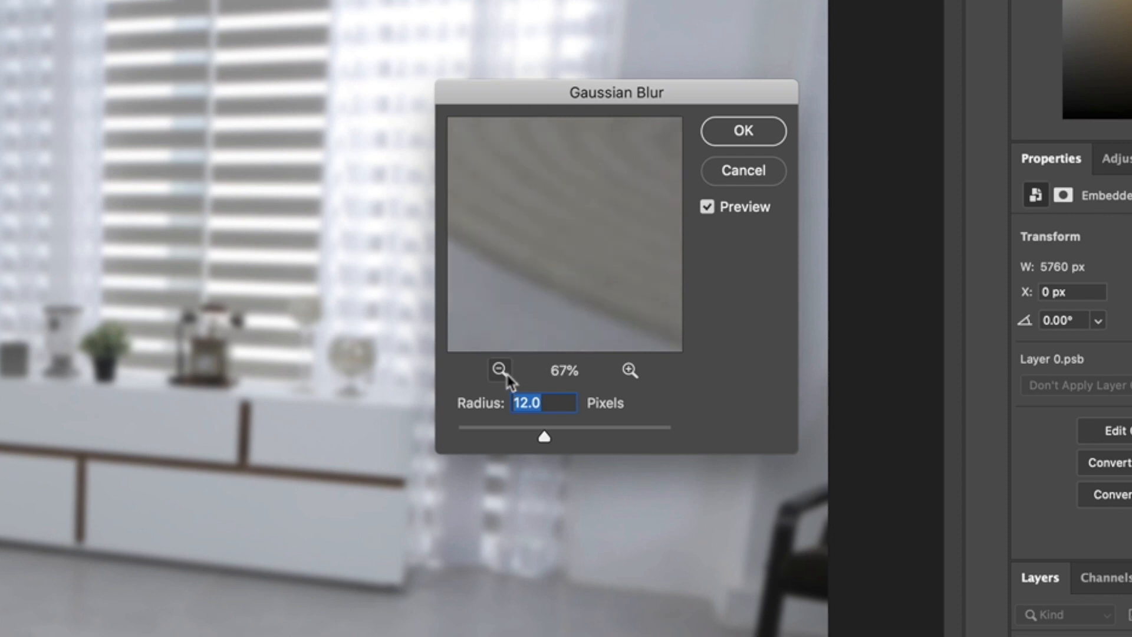
{"action": "left_click", "coordinate": [500, 370]}
{"action": "left_click", "coordinate": [500, 370]}
{"action": "left_click", "coordinate": [500, 371]}
{"action": "left_click", "coordinate": [500, 370]}
{"action": "left_click_drag", "start_coordinate": [618, 238], "coordinate": [738, 324]}
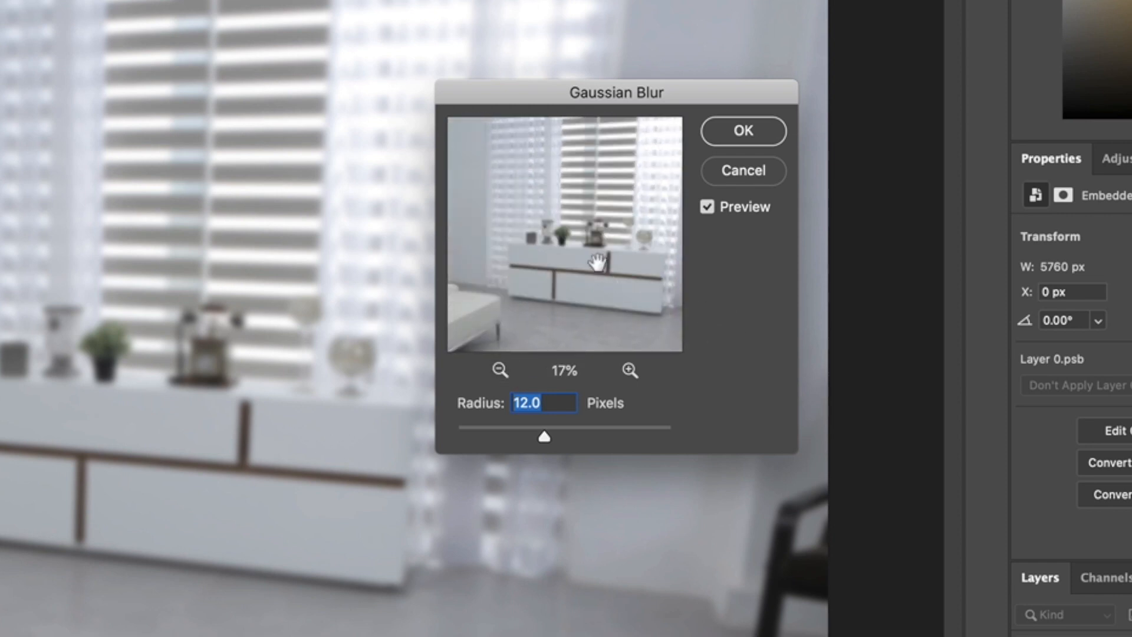
{"action": "left_click_drag", "start_coordinate": [598, 262], "coordinate": [610, 240]}
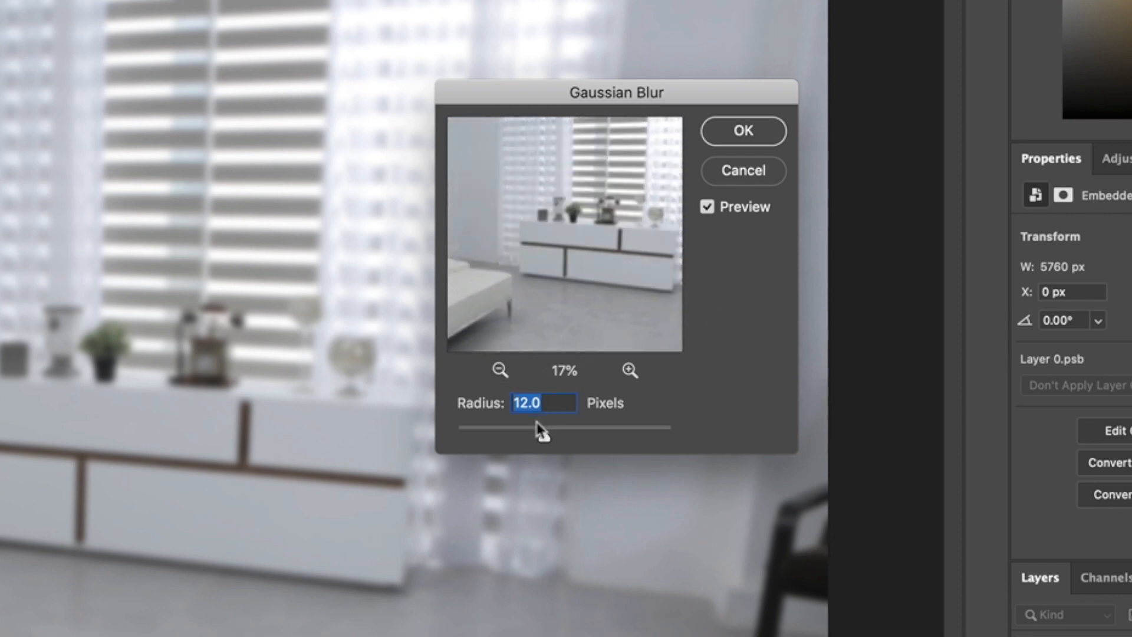
Compare weaker and stronger Gaussian Blur radii in the preview and apply the blur with a radius of 23.3 pixels
{"action": "left_click_drag", "start_coordinate": [545, 439], "coordinate": [568, 439]}
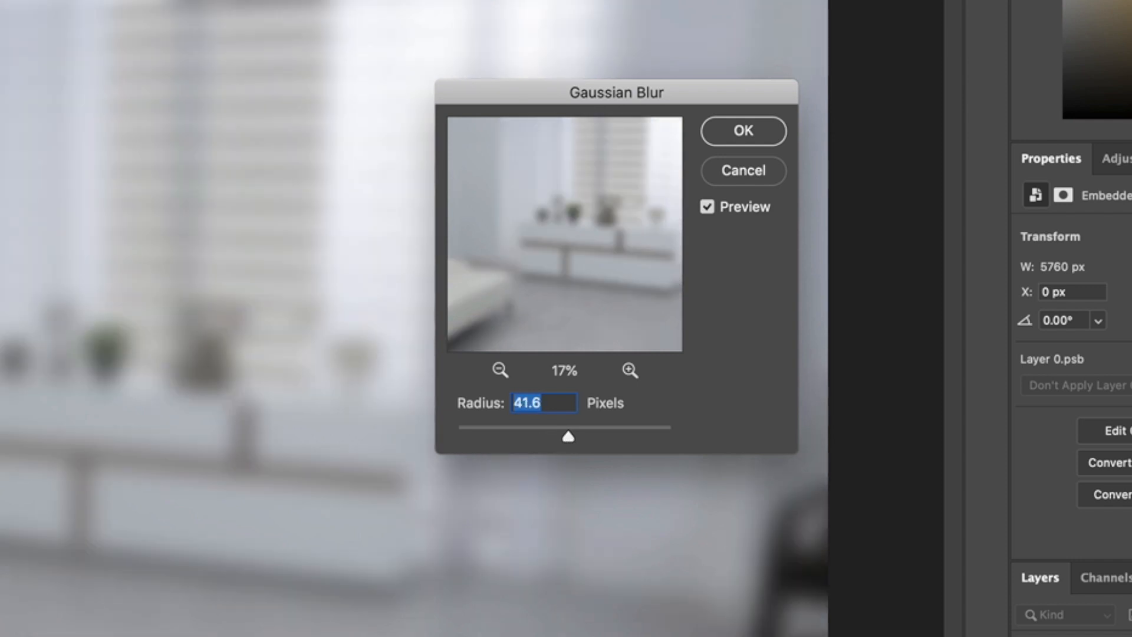
{"action": "left_click", "coordinate": [500, 370]}
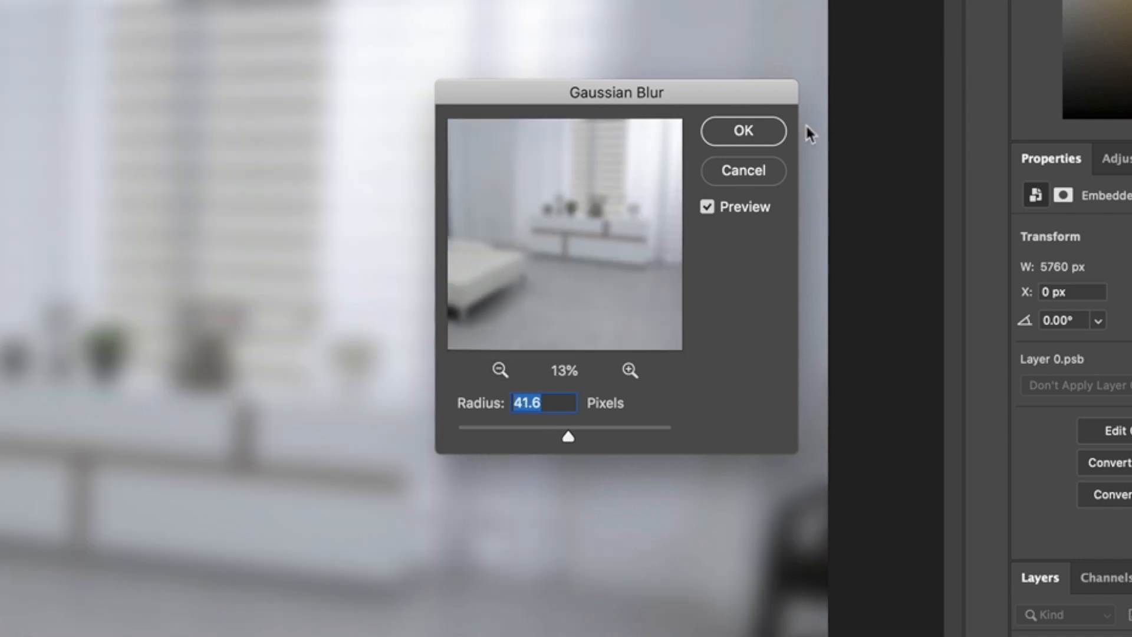
{"action": "left_click_drag", "start_coordinate": [767, 99], "coordinate": [890, 93]}
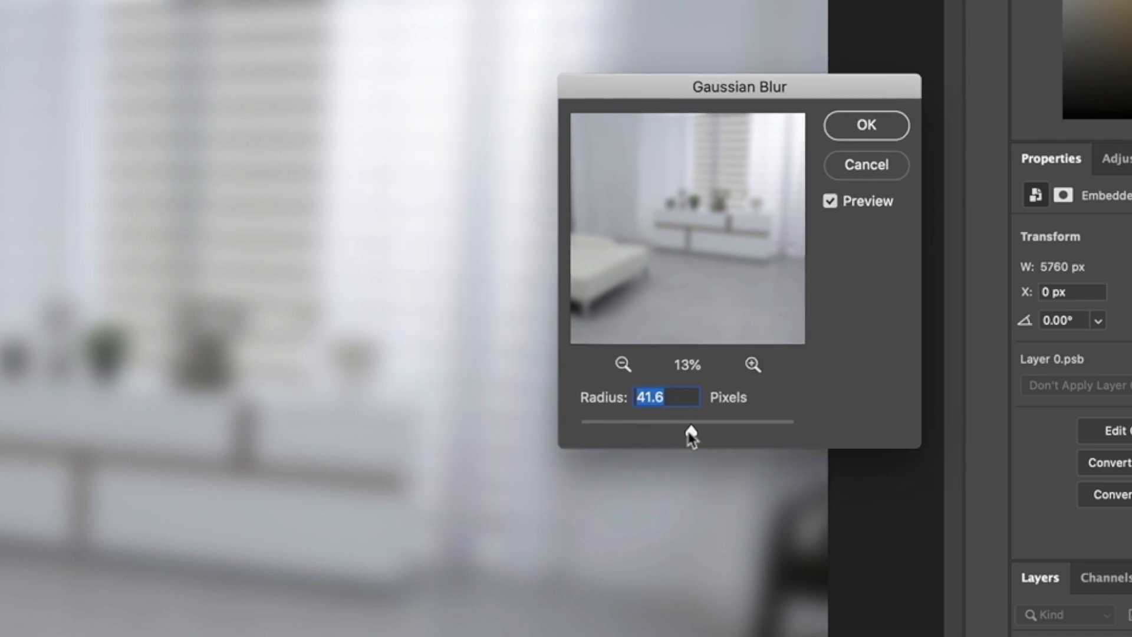
{"action": "left_click_drag", "start_coordinate": [692, 437], "coordinate": [750, 427]}
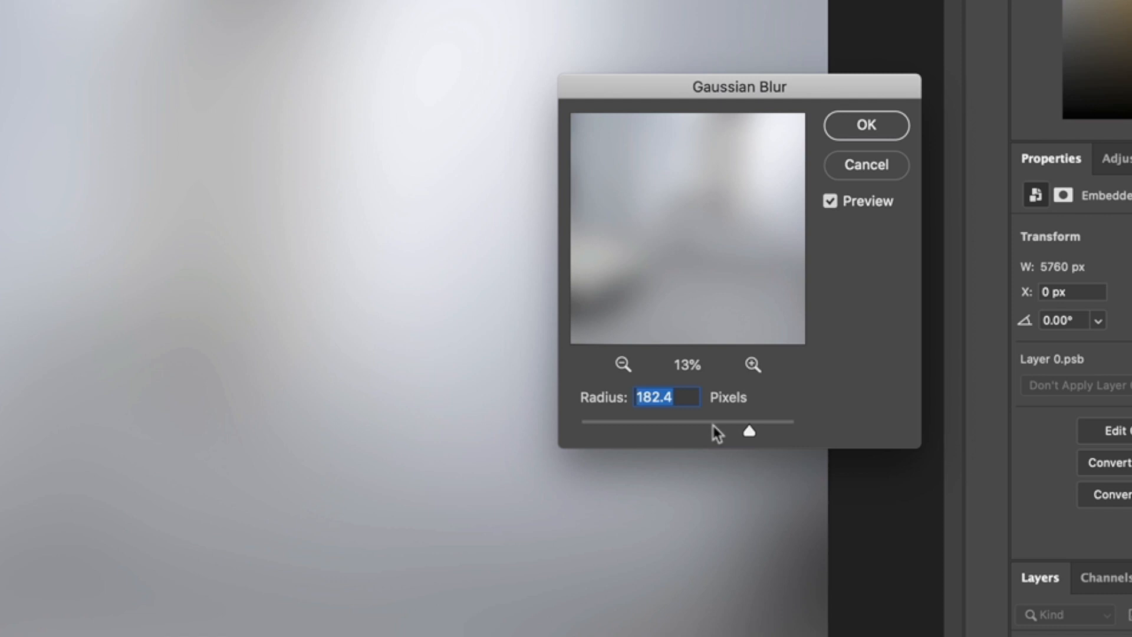
{"action": "left_click", "coordinate": [715, 433]}
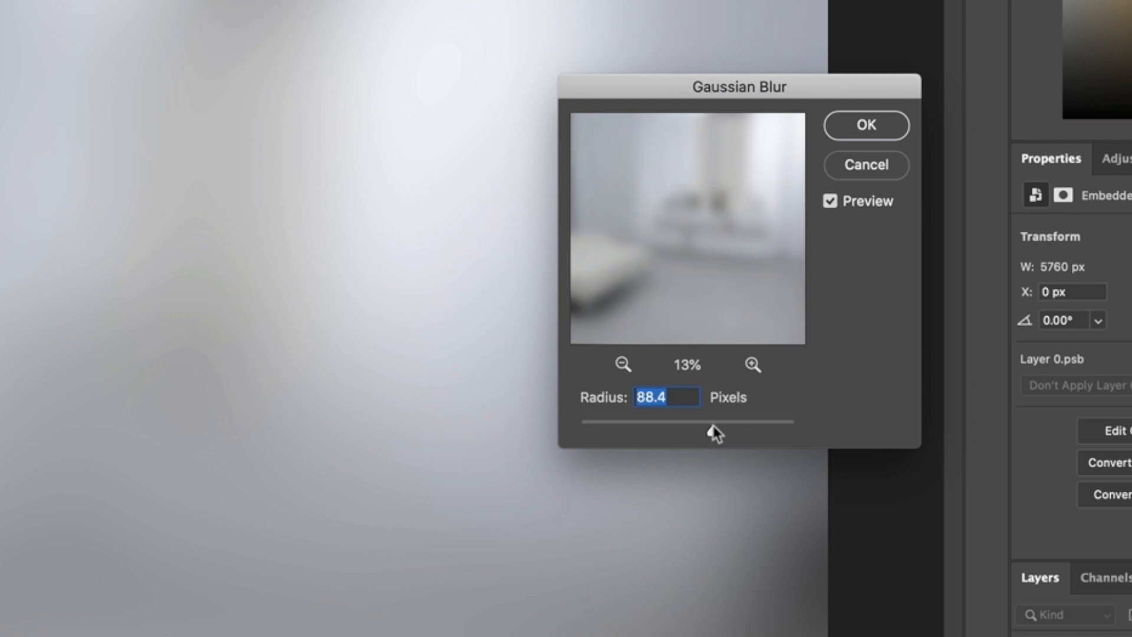
{"action": "left_click_drag", "start_coordinate": [713, 426], "coordinate": [688, 426]}
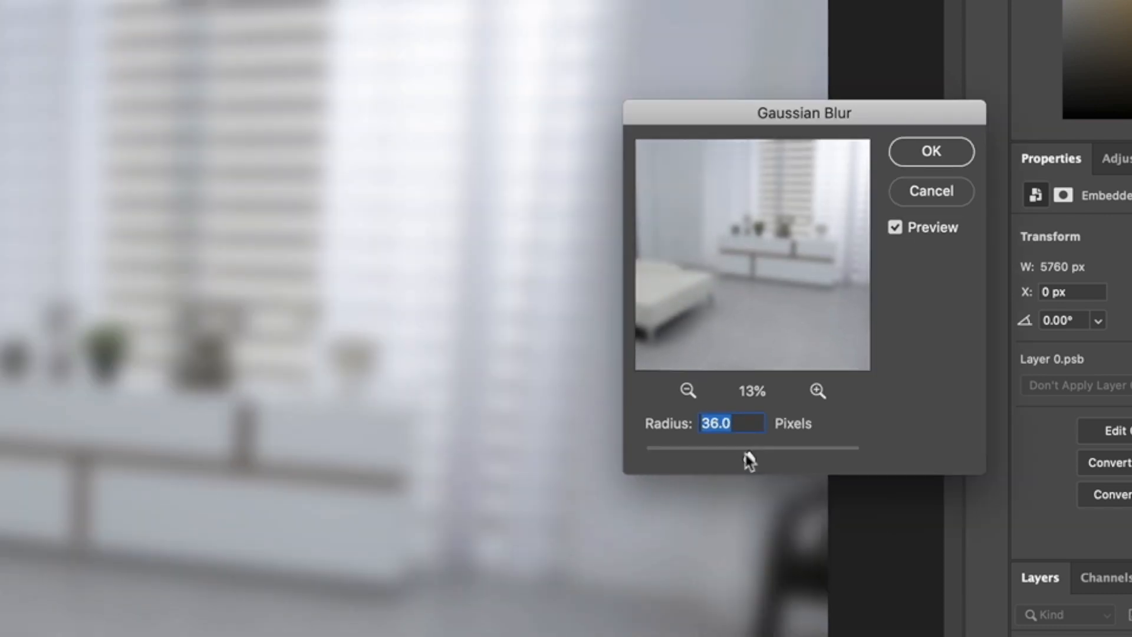
{"action": "left_click_drag", "start_coordinate": [749, 460], "coordinate": [741, 458]}
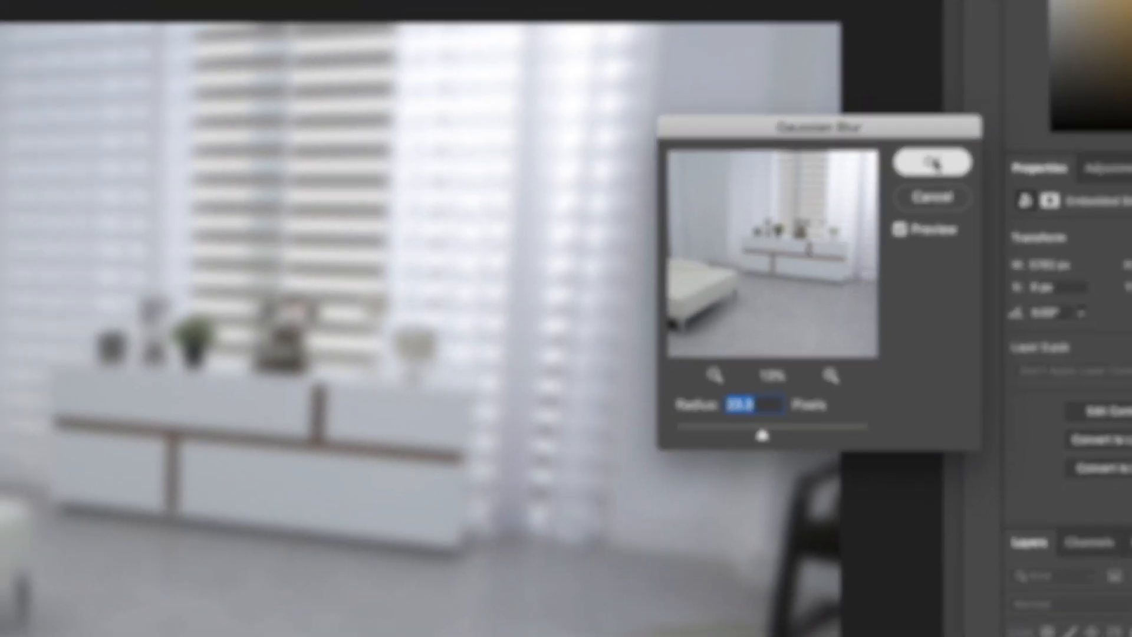
{"action": "left_click", "coordinate": [932, 152]}
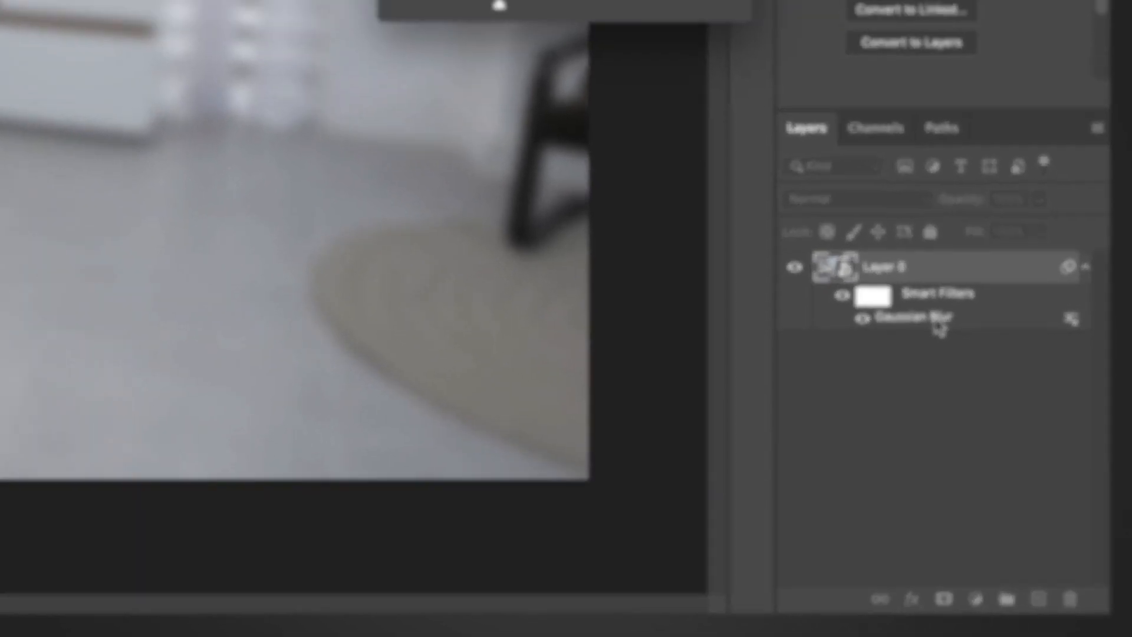
Reopen the layer's Gaussian Blur smart filter and set its radius to 24.7 pixels
{"action": "double_click", "coordinate": [937, 321]}
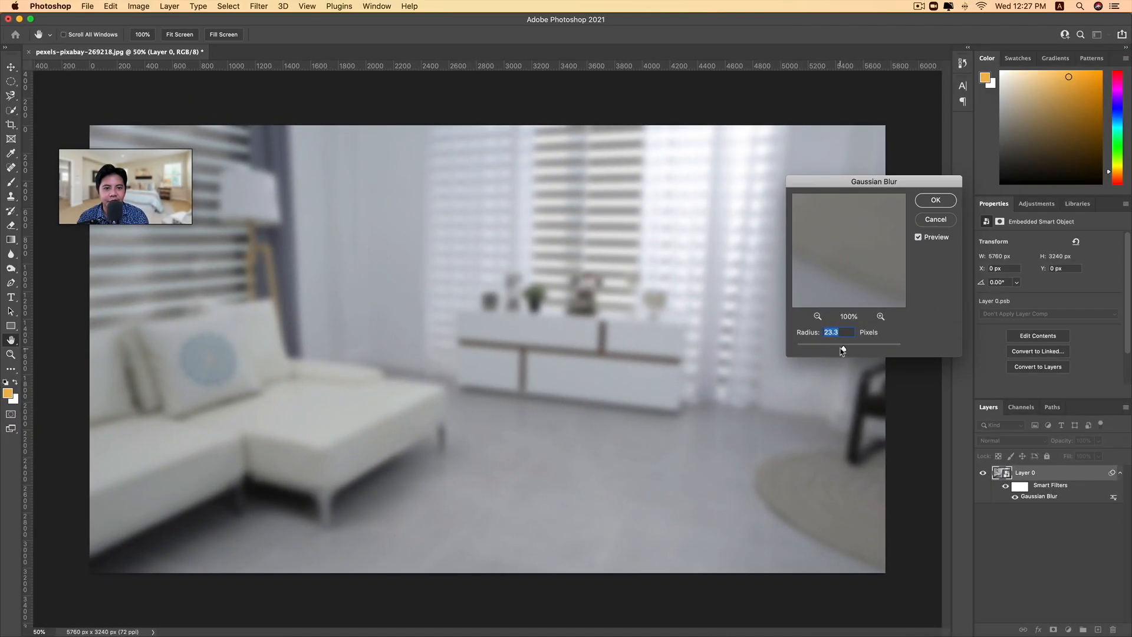
{"action": "mouse_move", "coordinate": [843, 349]}
{"action": "left_mouse_down"}
{"action": "mouse_move", "coordinate": [823, 352]}
{"action": "mouse_move", "coordinate": [856, 350]}
{"action": "mouse_move", "coordinate": [846, 351]}
{"action": "left_mouse_up"}
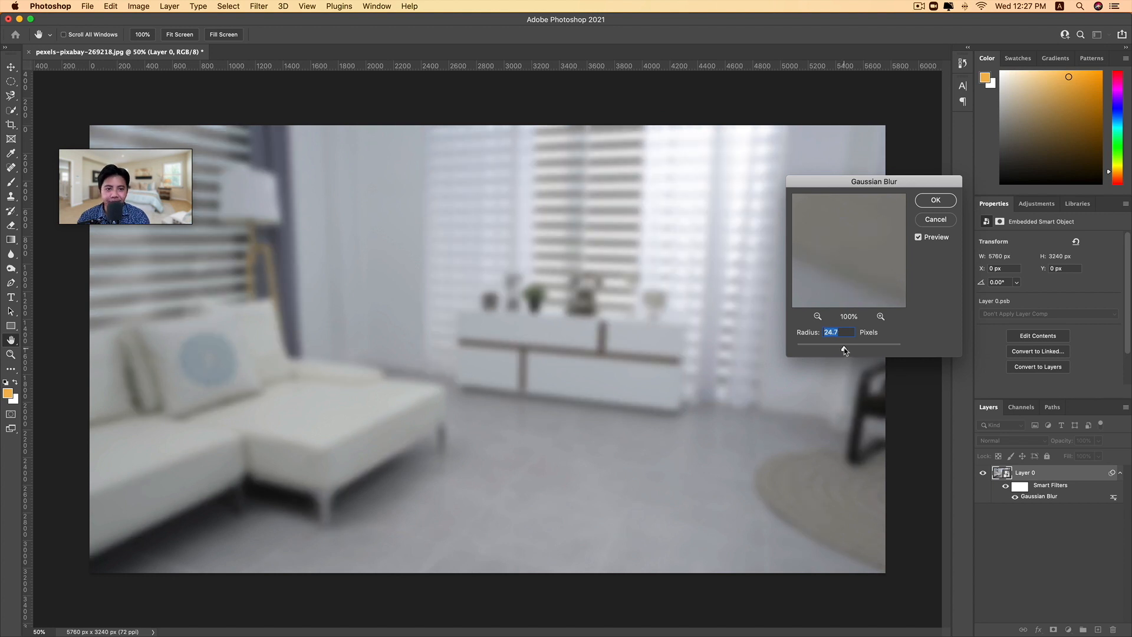
{"action": "left_click", "coordinate": [936, 201]}
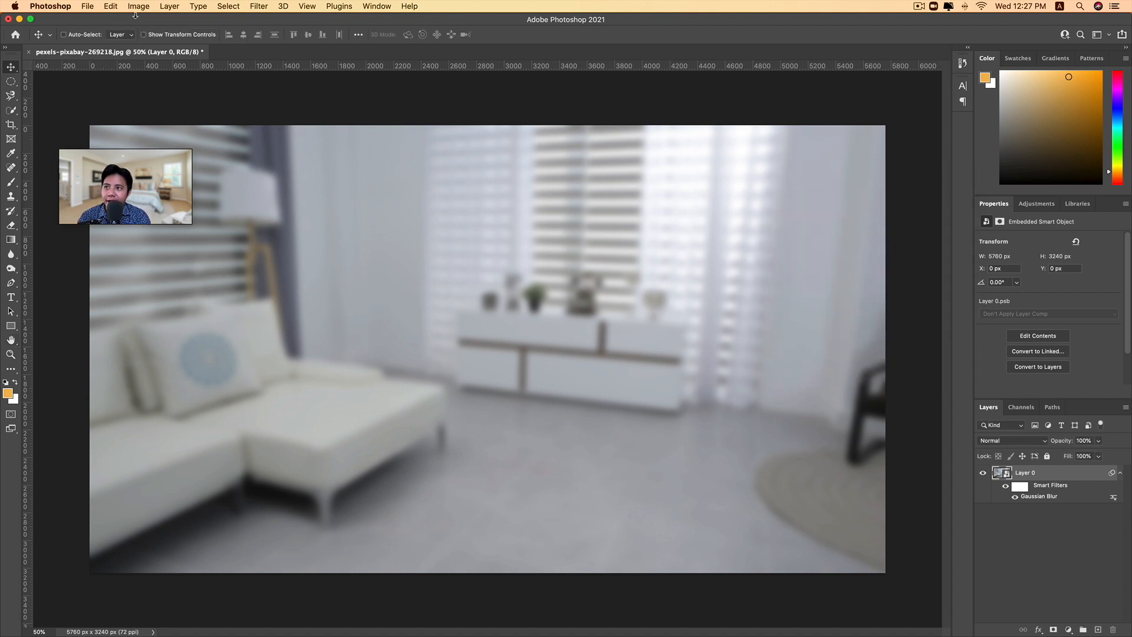
Start saving the blurred image under Save As in the Downloads folder, with JPEG as the format
{"action": "left_click", "coordinate": [86, 7]}
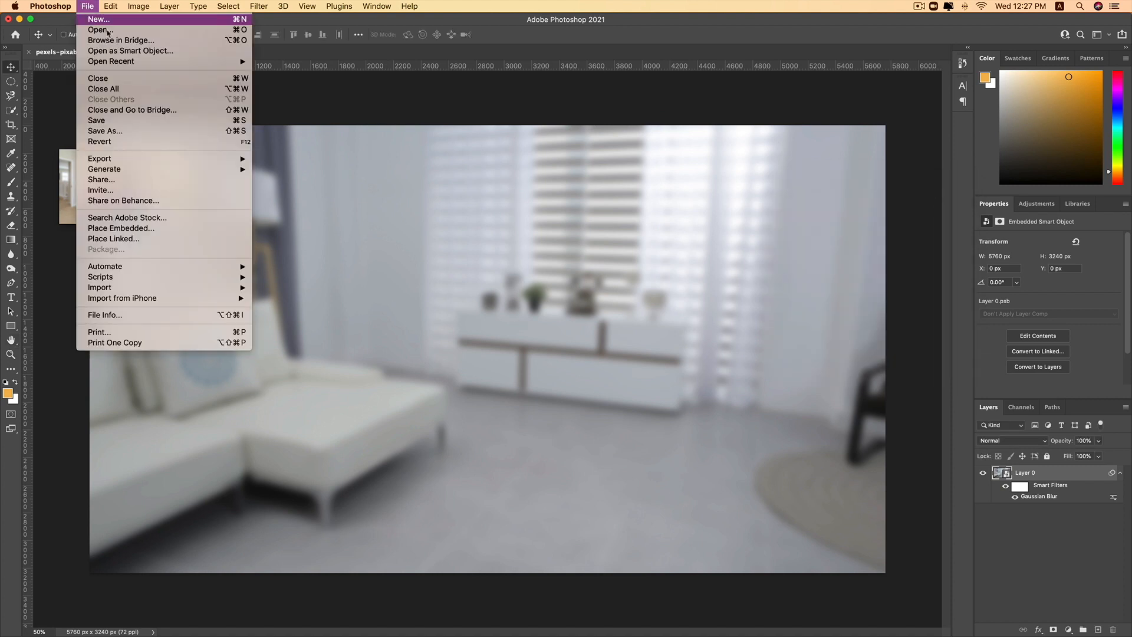
{"action": "left_click", "coordinate": [153, 132]}
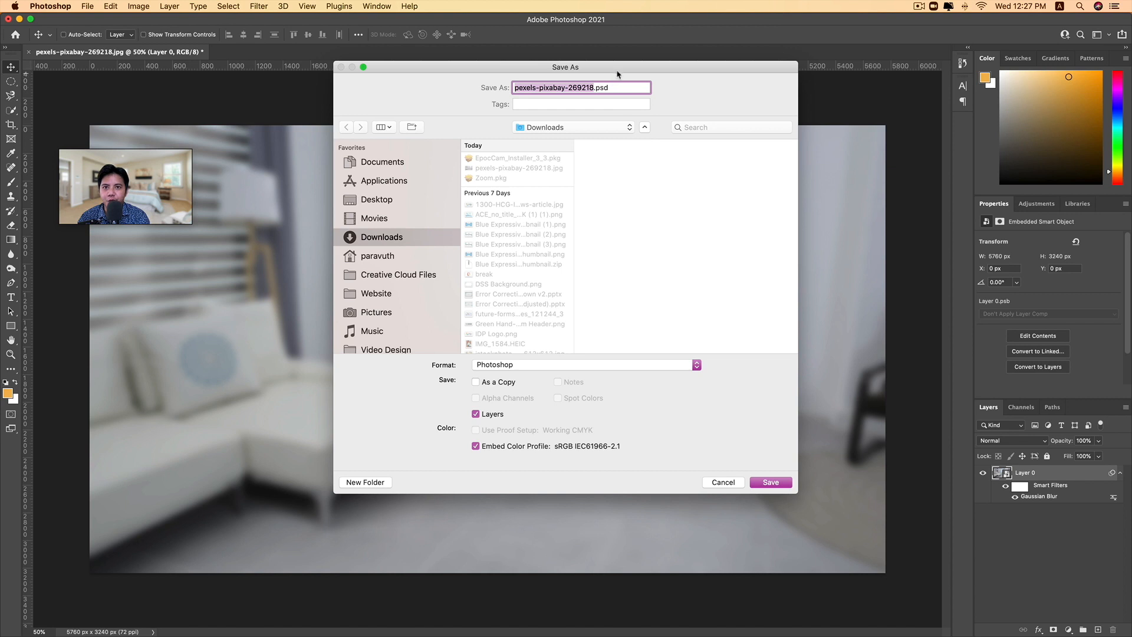
{"action": "left_click_drag", "start_coordinate": [614, 70], "coordinate": [401, 93]}
{"action": "left_click", "coordinate": [300, 387]}
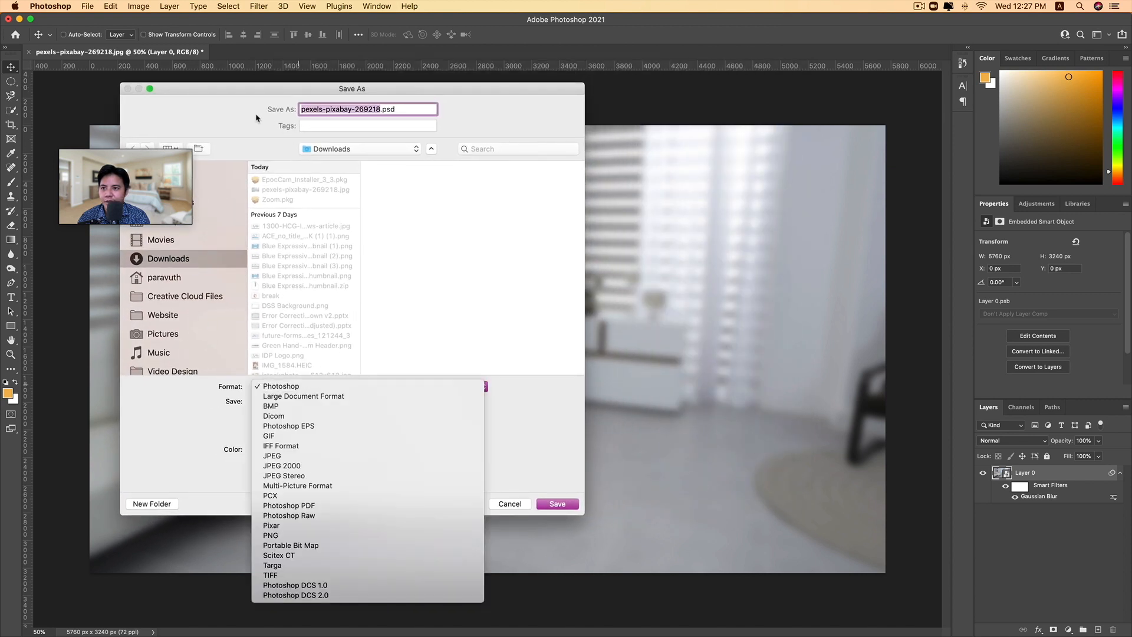
{"action": "left_click", "coordinate": [301, 386]}
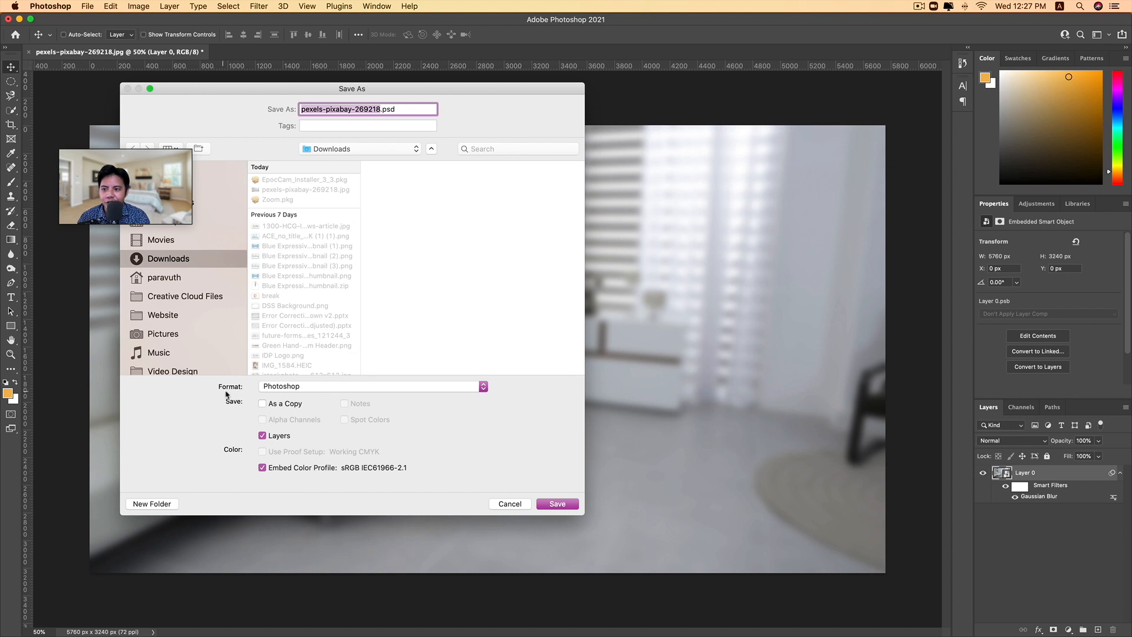
{"action": "left_click", "coordinate": [269, 392]}
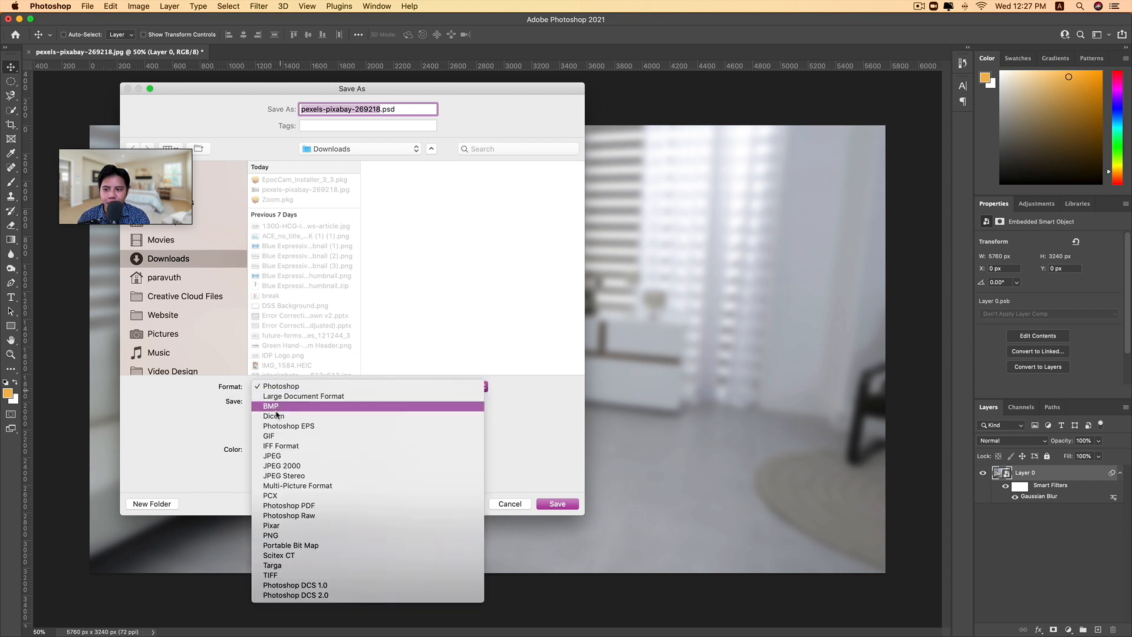
{"action": "left_click", "coordinate": [282, 454]}
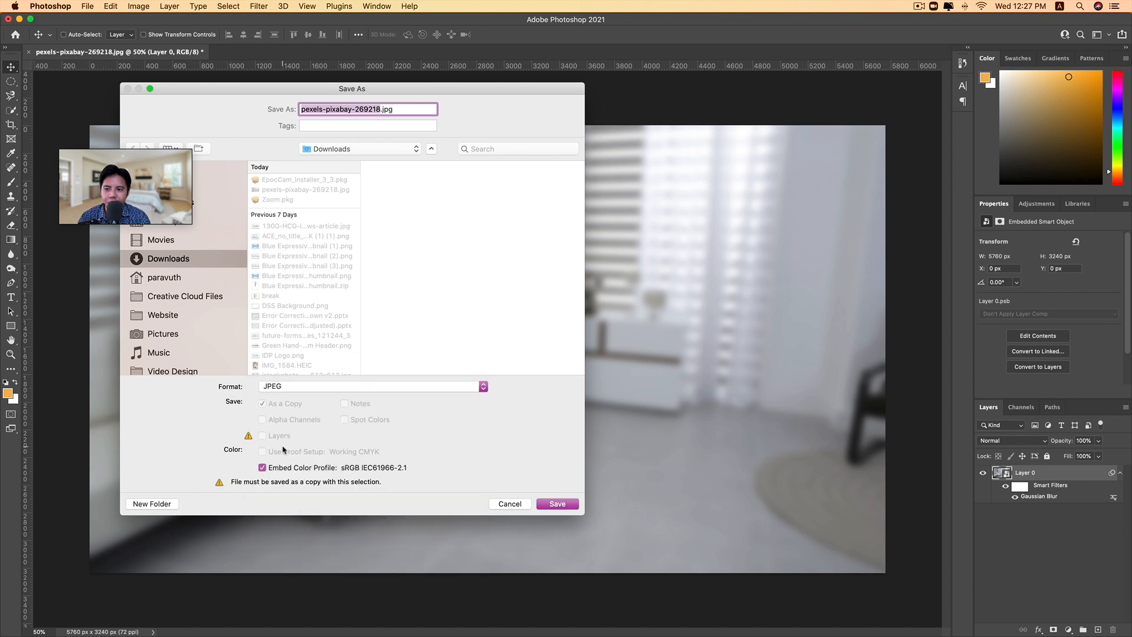
Decline replacing the original photo, name the copy Bed blur.jpg, and save it as a progressive JPEG at Maximum quality 12
{"action": "left_click", "coordinate": [553, 504]}
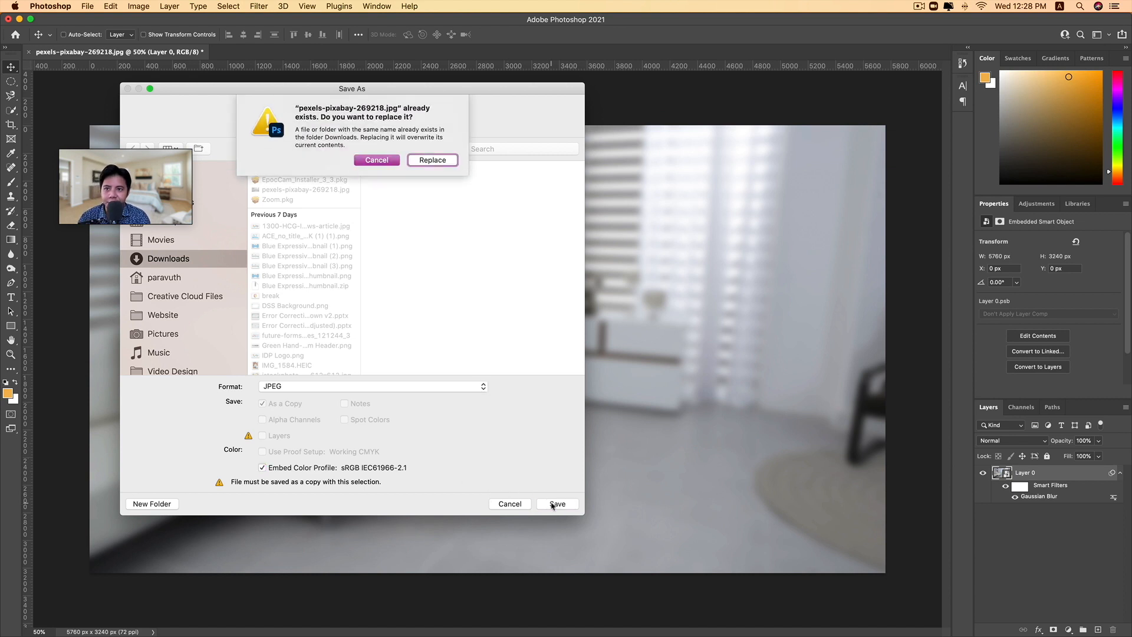
{"action": "left_click", "coordinate": [379, 159]}
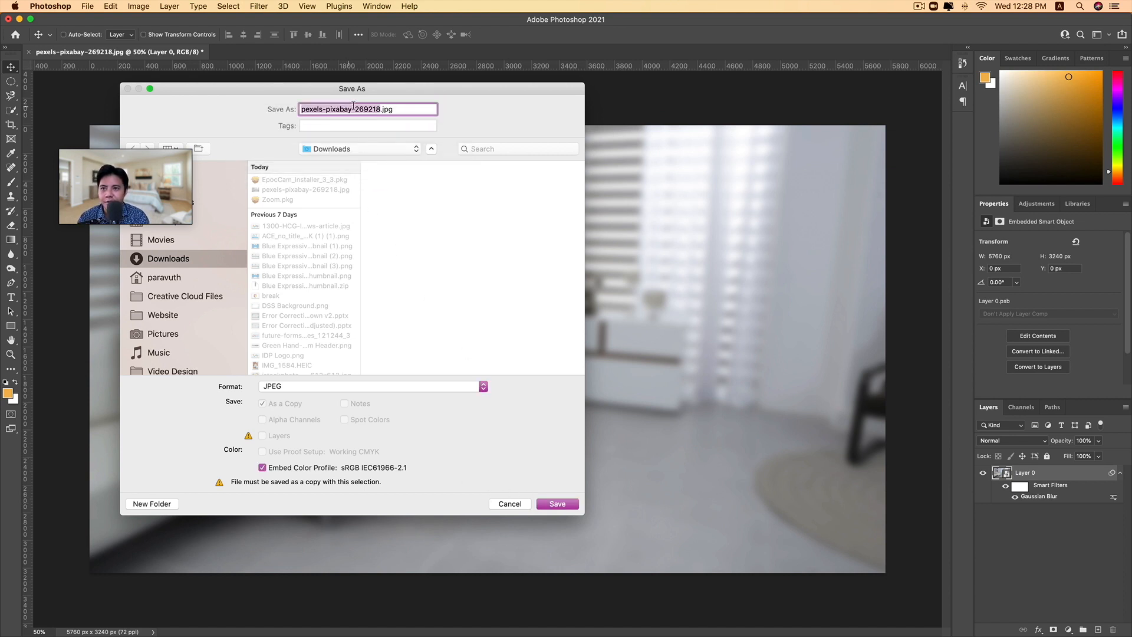
{"action": "left_click", "coordinate": [356, 110]}
{"action": "left_click_drag", "start_coordinate": [378, 109], "coordinate": [304, 107]}
{"action": "type", "text": "Bed blur"}
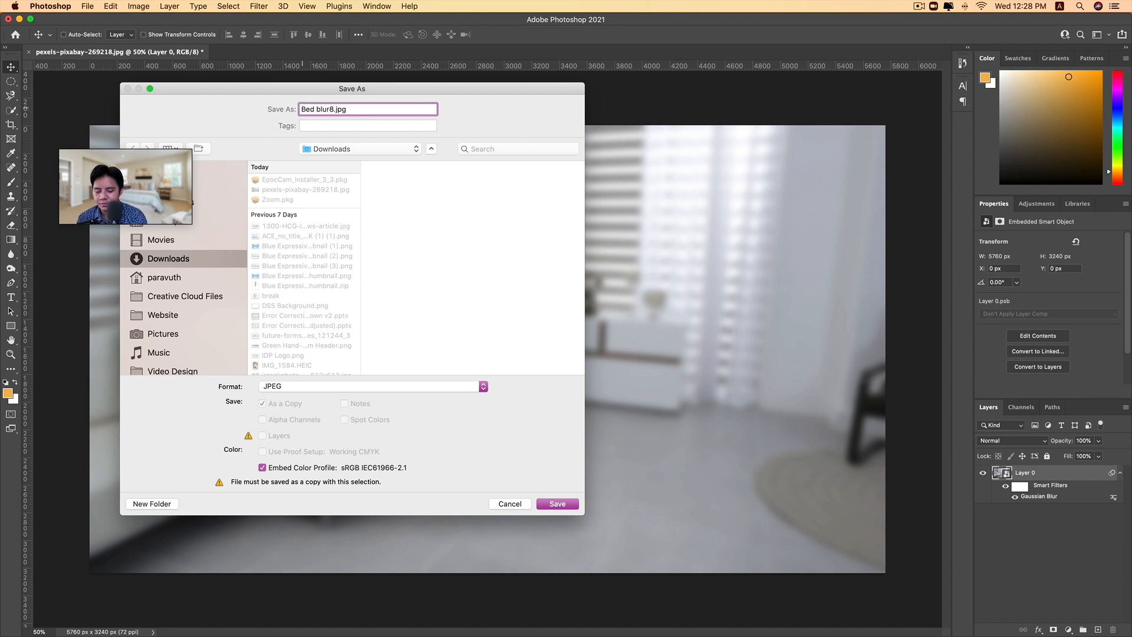
{"action": "left_click", "coordinate": [542, 505]}
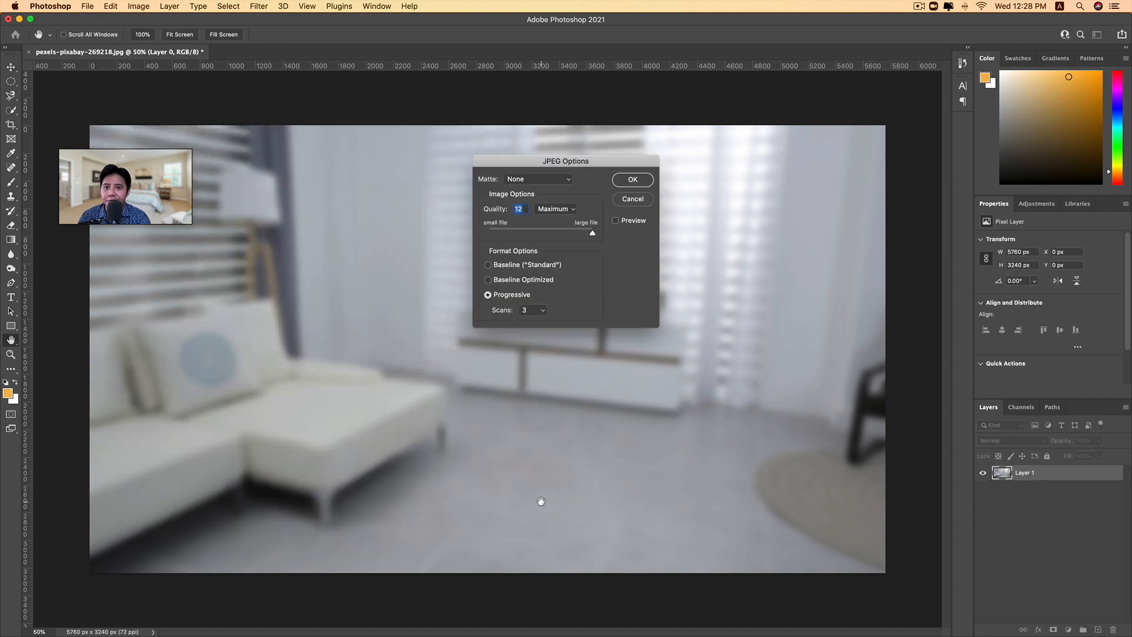
{"action": "key", "text": "Return"}
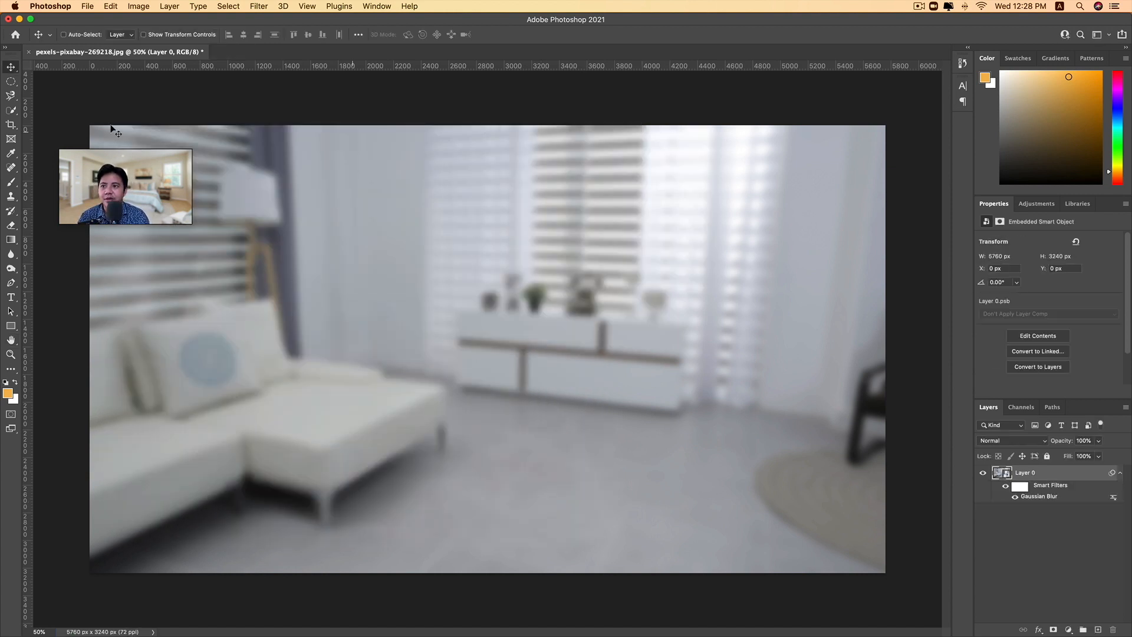
Switch to the Zoom meeting and open its virtual background settings
{"action": "left_click", "coordinate": [176, 217]}
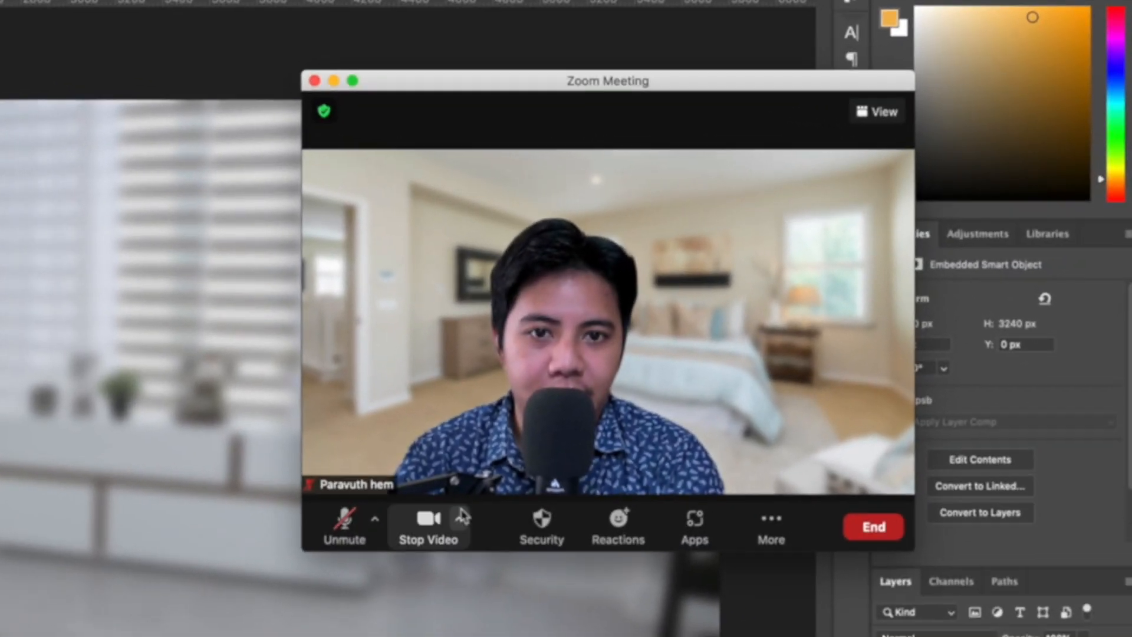
{"action": "left_click", "coordinate": [737, 367]}
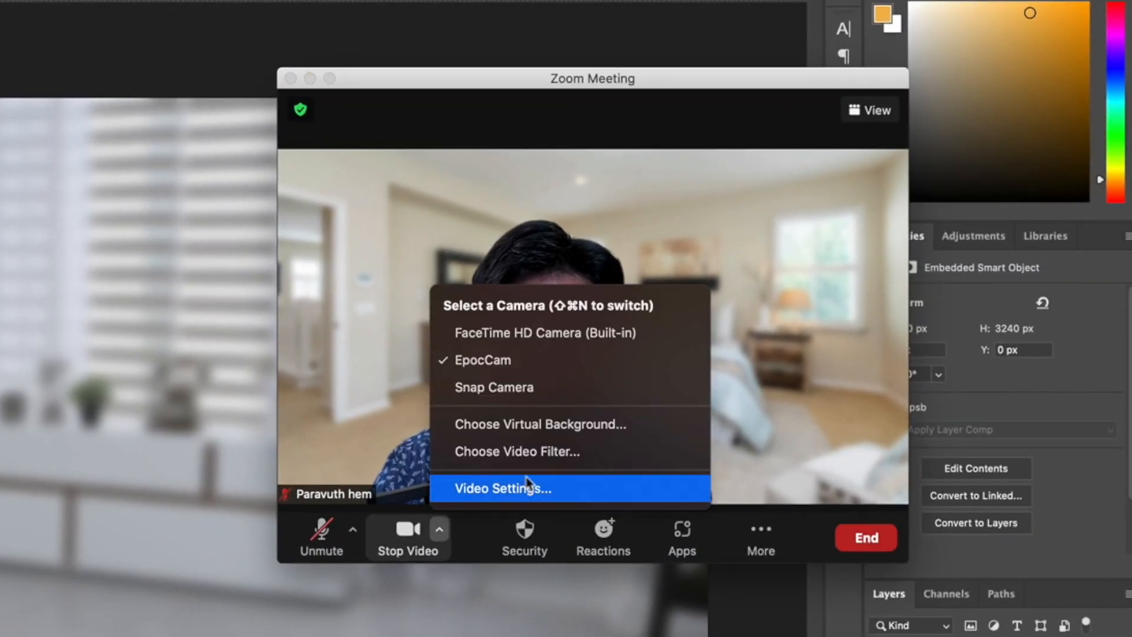
{"action": "left_click", "coordinate": [529, 425]}
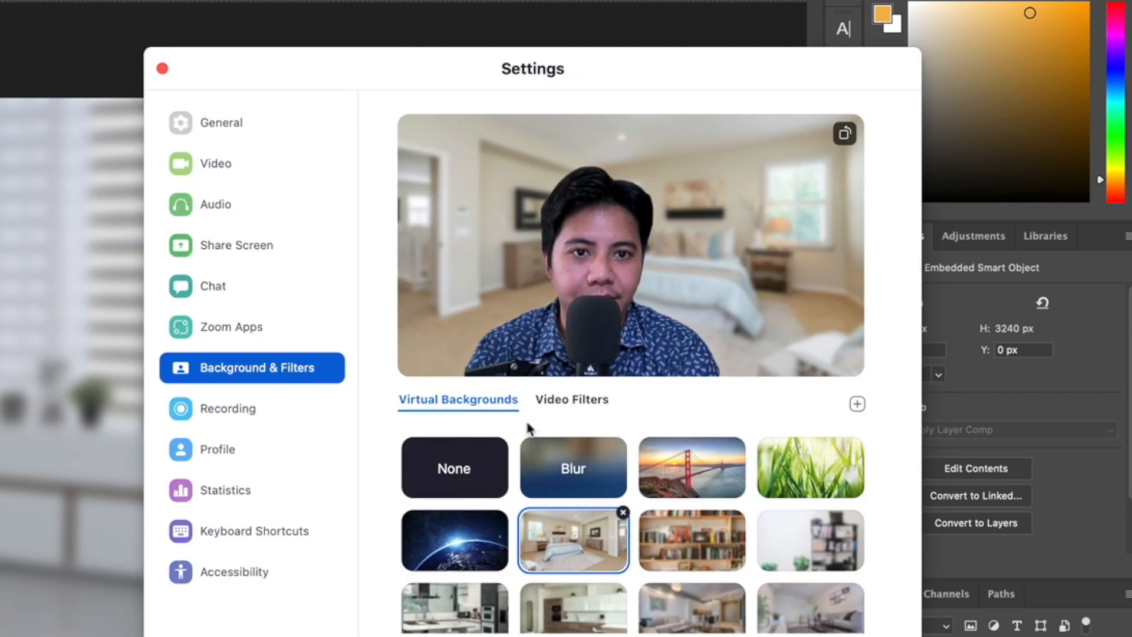
Add Bed blur.jpg and the original pexels-pixabay-269218.jpg from the Downloads folder as virtual background images
{"action": "left_click", "coordinate": [858, 404]}
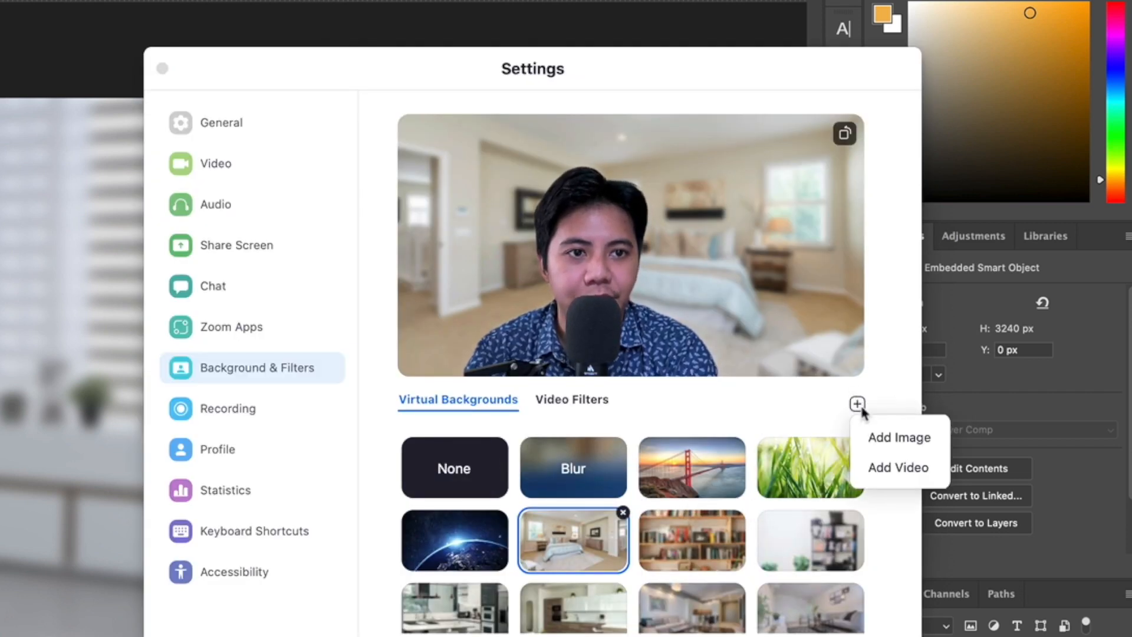
{"action": "left_click", "coordinate": [881, 451]}
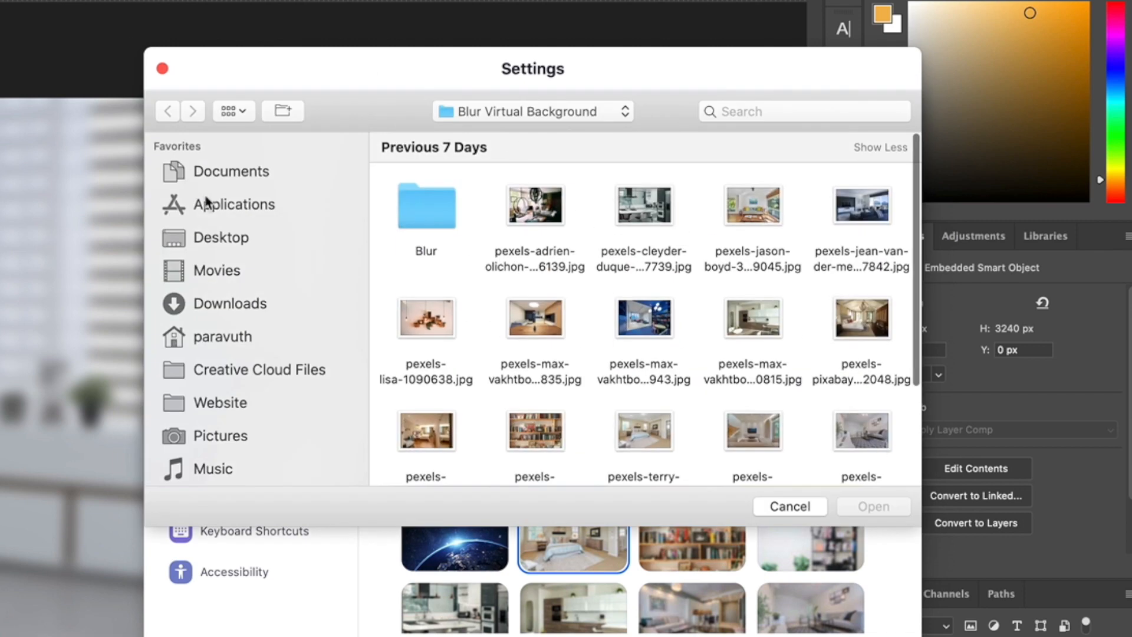
{"action": "left_click", "coordinate": [230, 303]}
{"action": "left_click", "coordinate": [408, 220]}
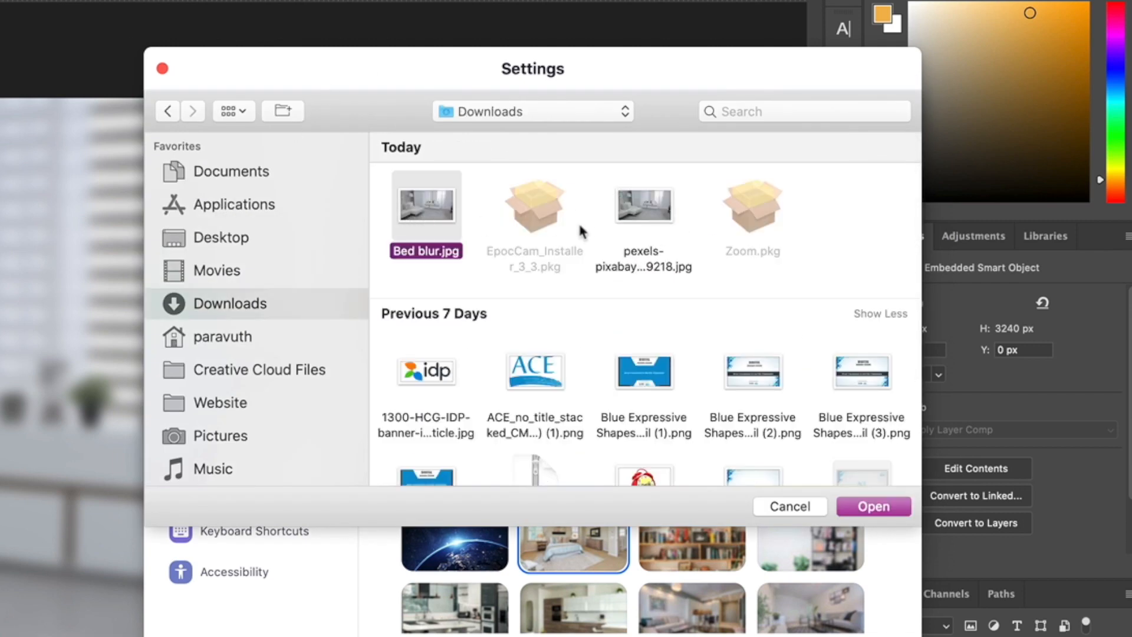
{"action": "left_click", "coordinate": [635, 221], "text": "super"}
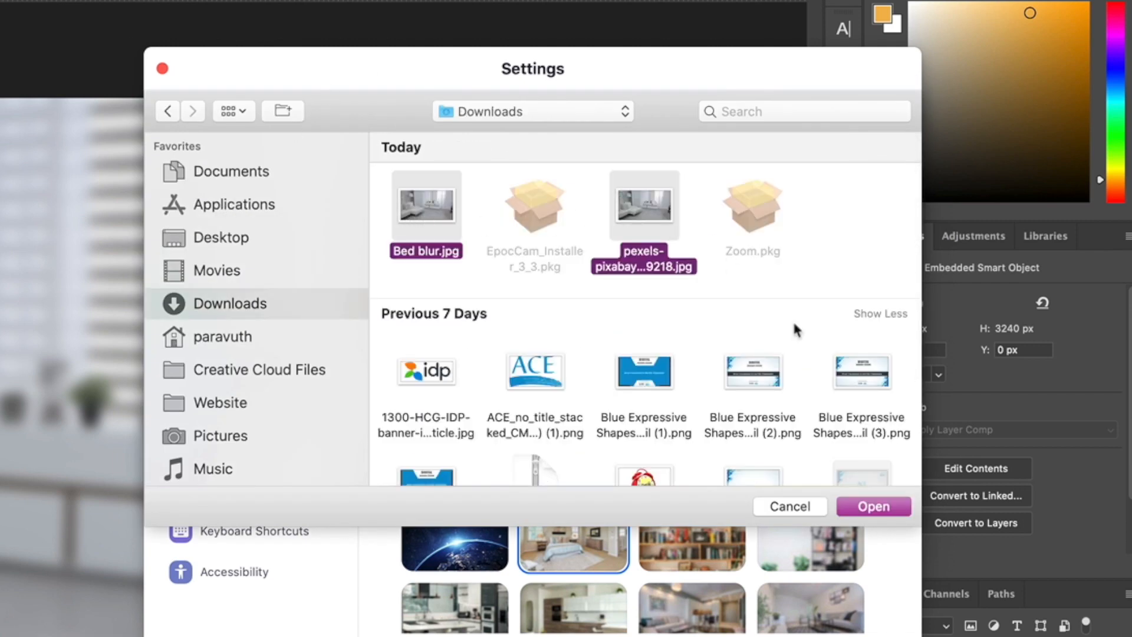
{"action": "left_click", "coordinate": [862, 510]}
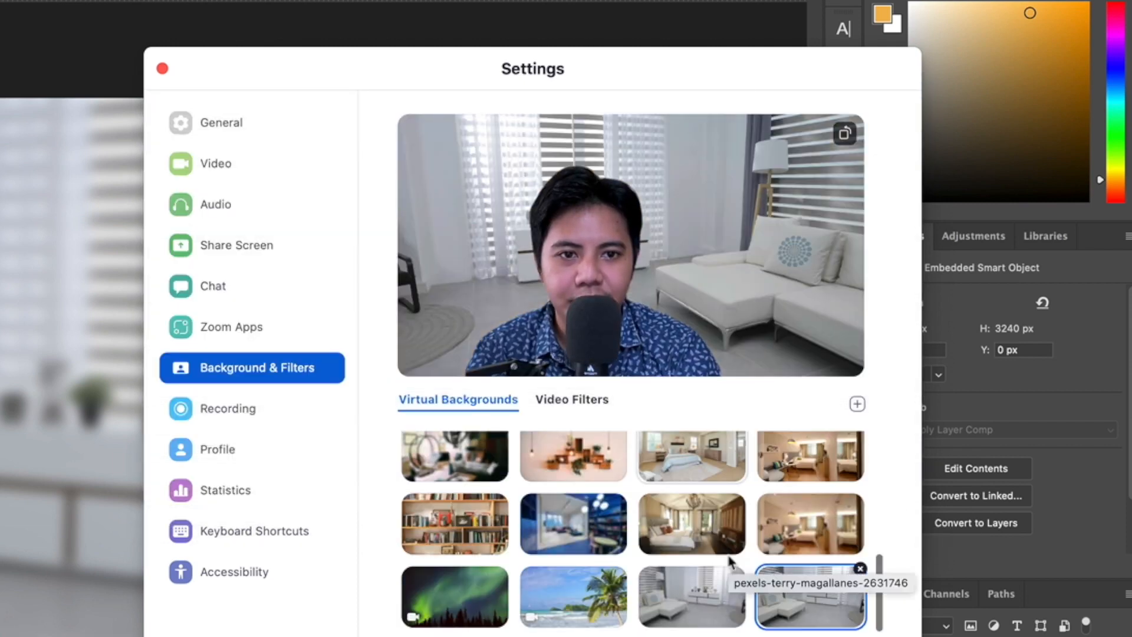
Compare the blurred and original room photos by alternating between them as virtual background, ending on the blurred version
{"action": "left_click", "coordinate": [683, 605]}
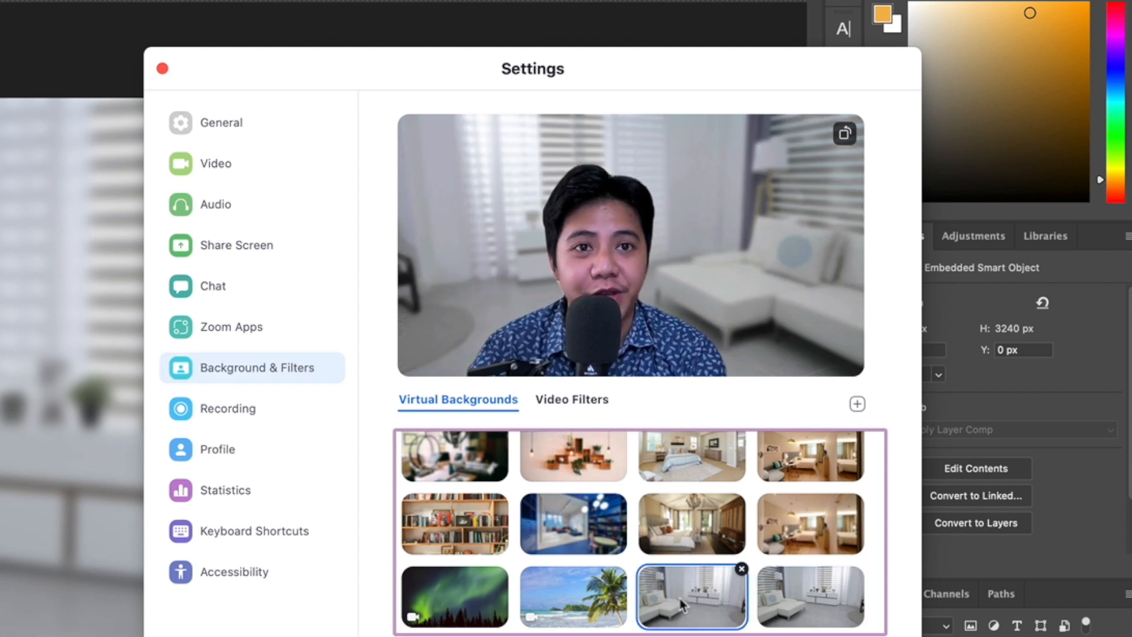
{"action": "left_click", "coordinate": [847, 614]}
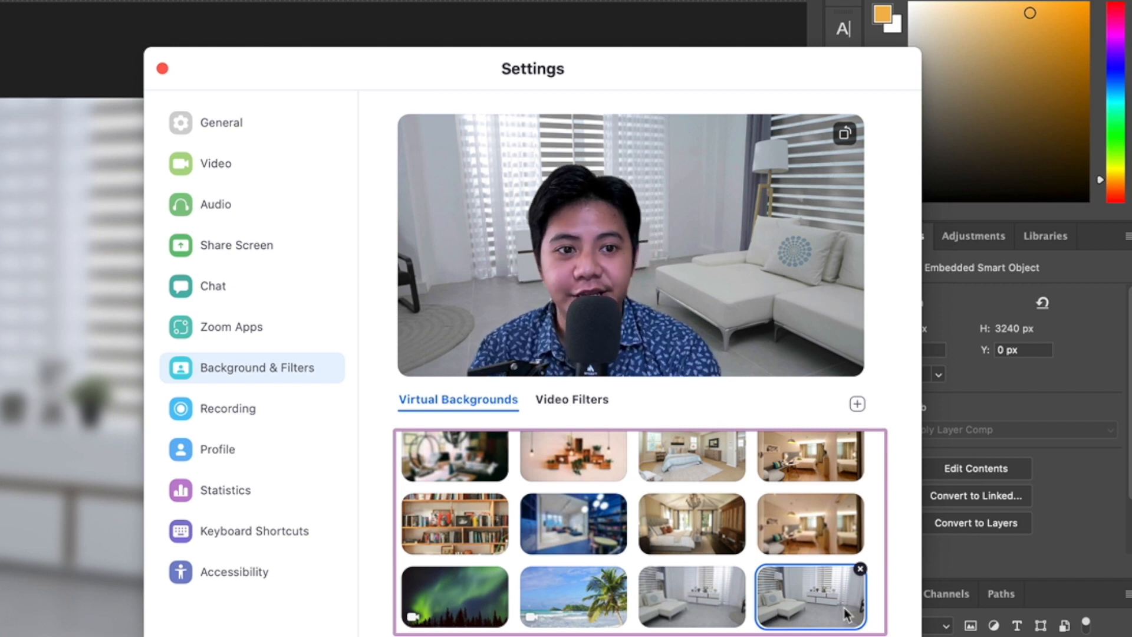
{"action": "left_click", "coordinate": [736, 605]}
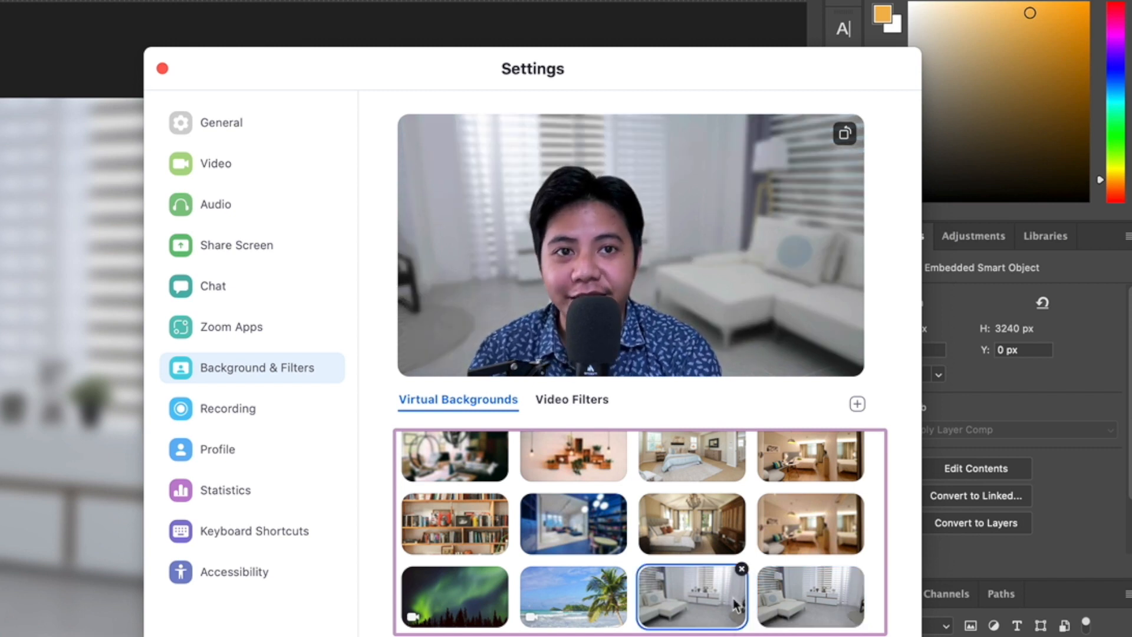
{"action": "left_click", "coordinate": [814, 604]}
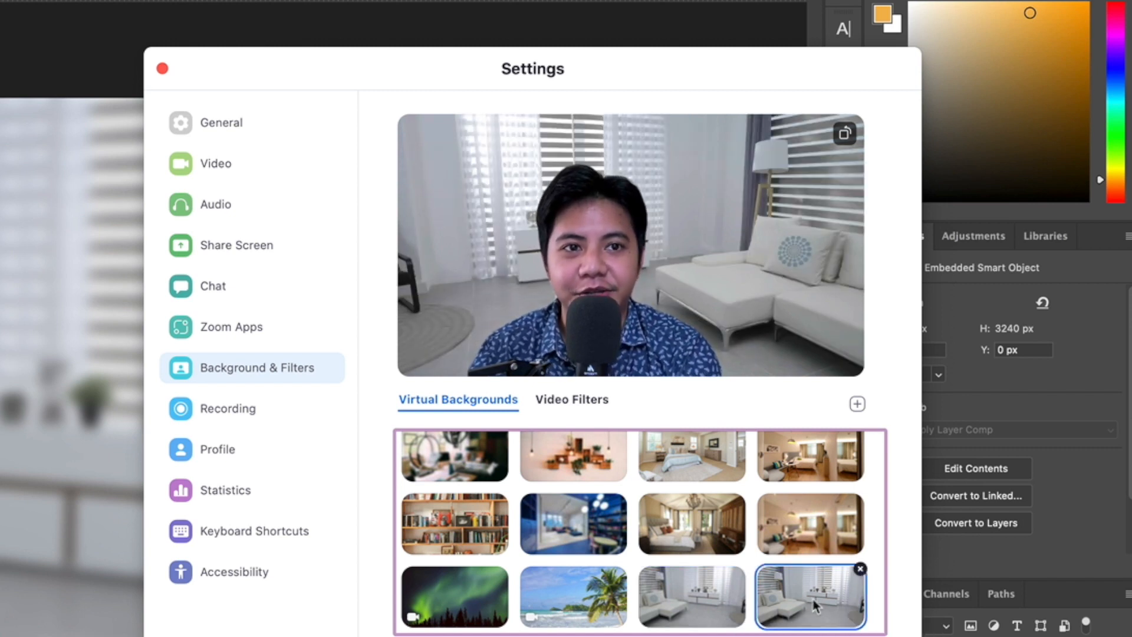
{"action": "left_click", "coordinate": [670, 593]}
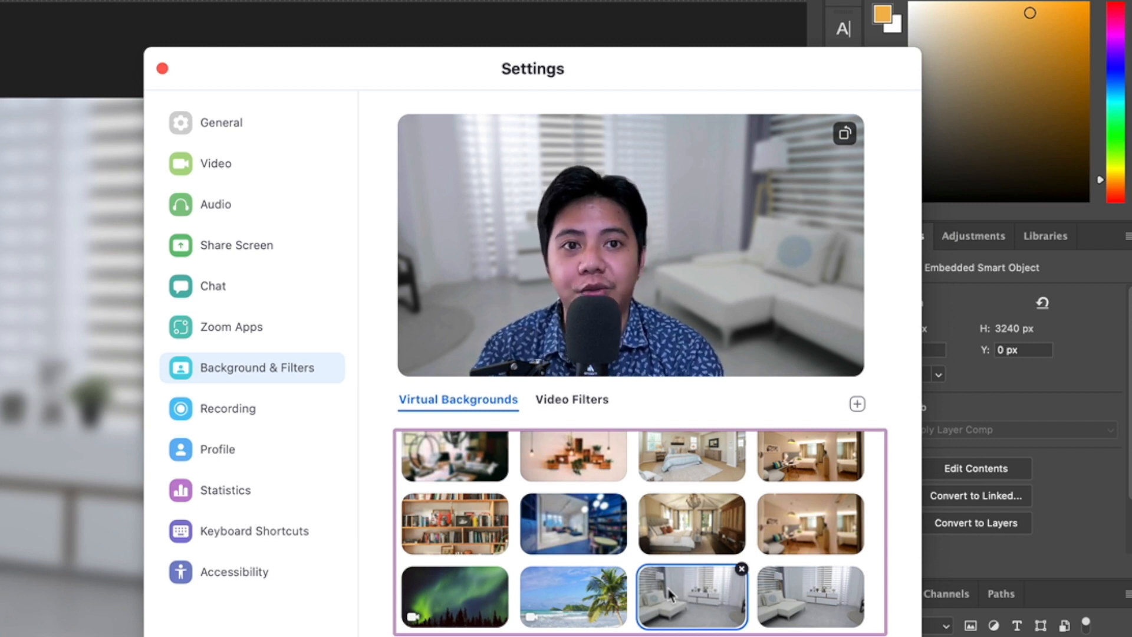
Try several other bedroom and living room pictures as virtual background, and close the preview of Living room 5.jpg
{"action": "left_click", "coordinate": [707, 531]}
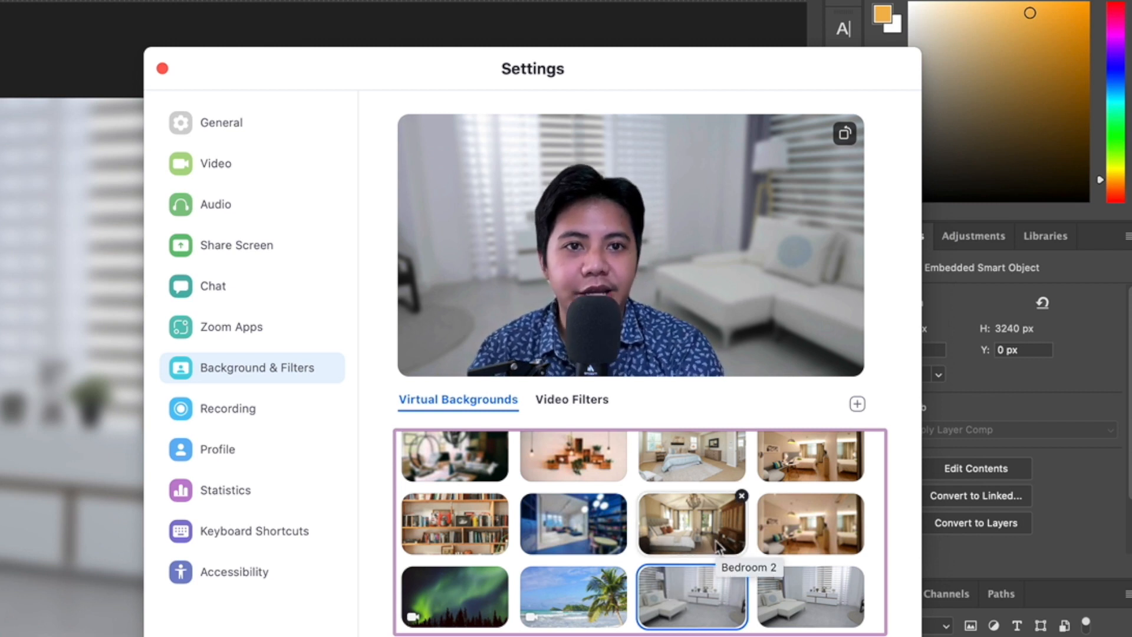
{"action": "left_click", "coordinate": [812, 538]}
{"action": "scroll", "coordinate": [813, 537], "scroll_direction": "up", "scroll_amount": 1}
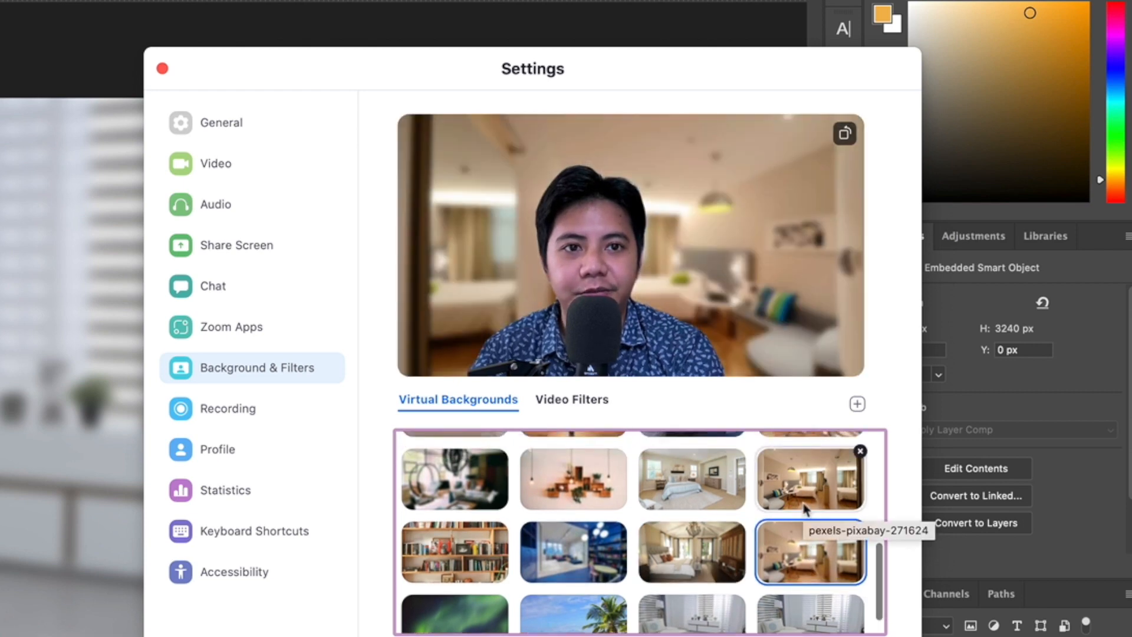
{"action": "left_click", "coordinate": [803, 506]}
{"action": "scroll", "coordinate": [808, 507], "scroll_direction": "up", "scroll_amount": 2}
{"action": "left_click", "coordinate": [843, 496]}
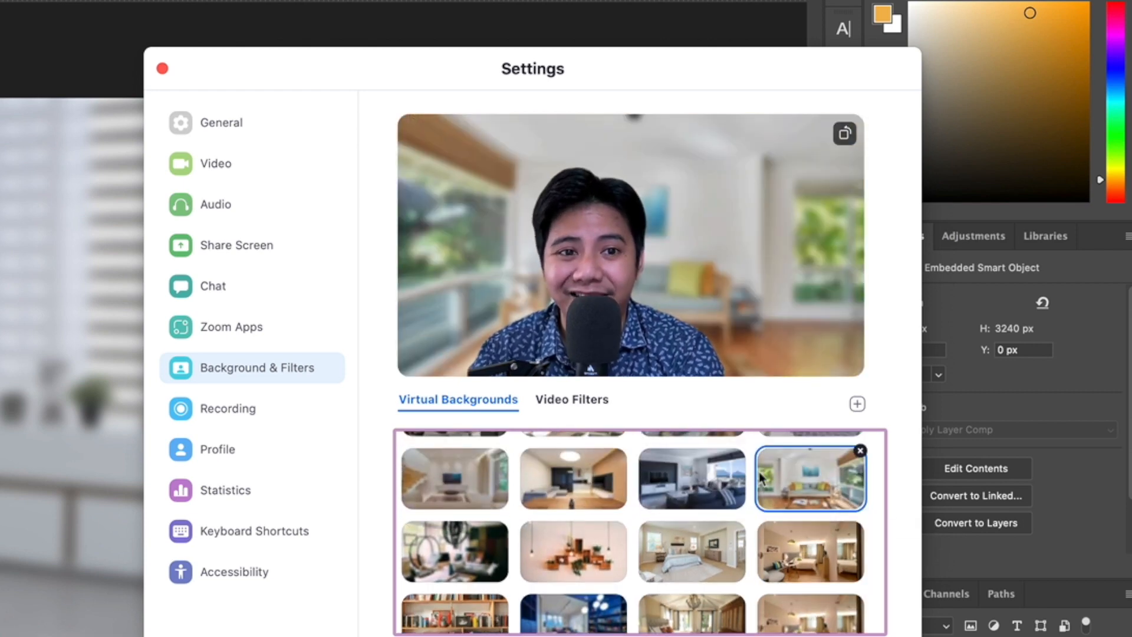
{"action": "left_click", "coordinate": [581, 489]}
{"action": "left_click", "coordinate": [696, 488]}
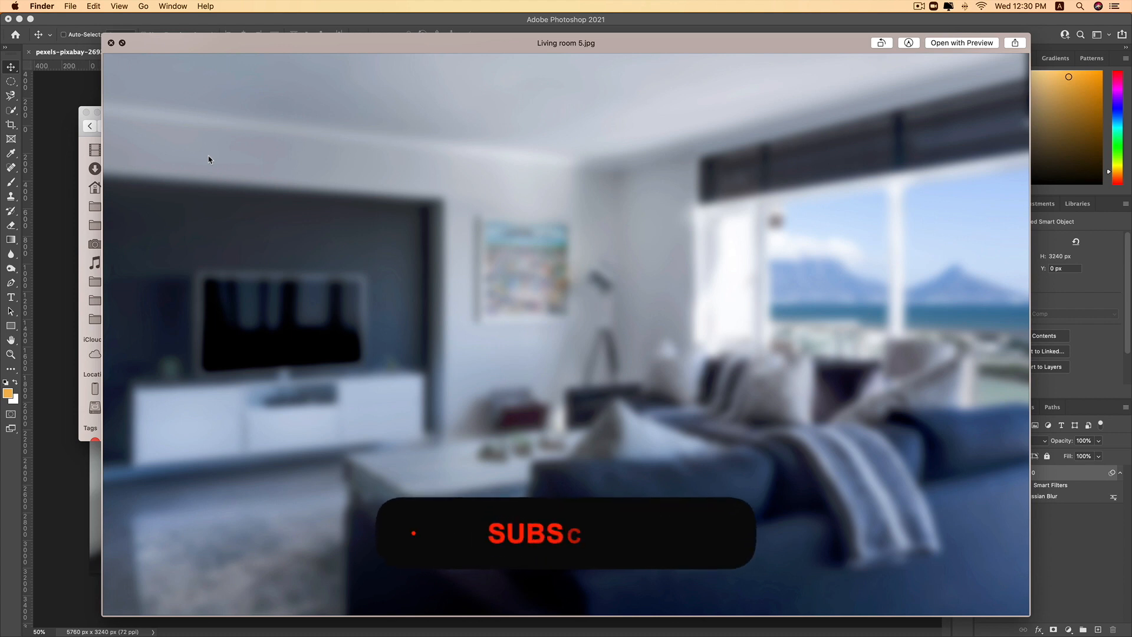
{"action": "key", "text": "space"}
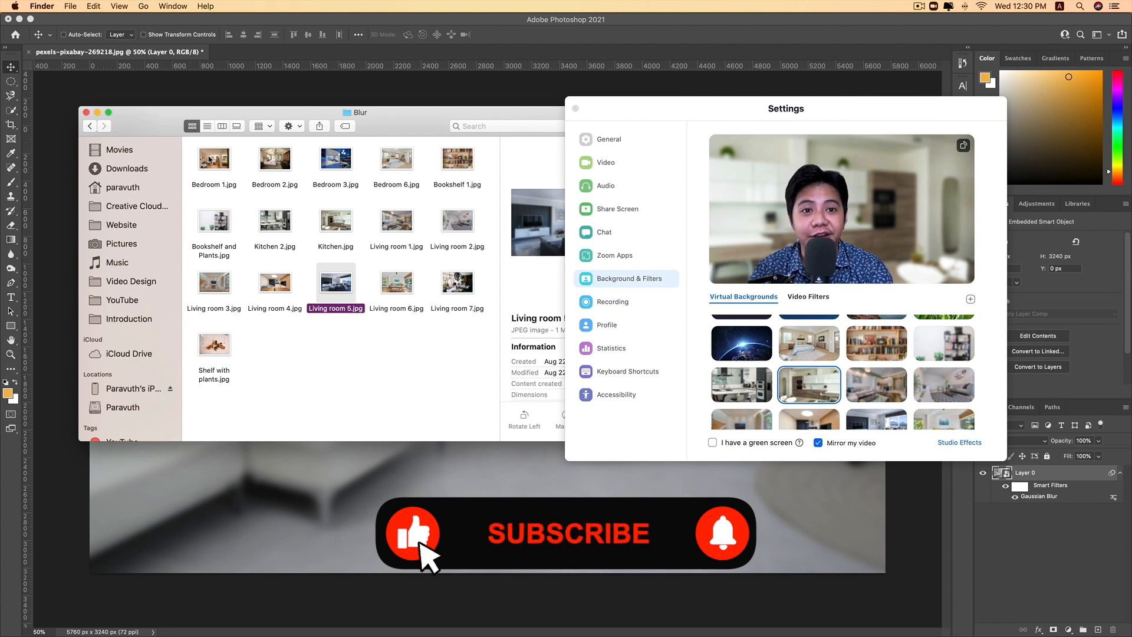